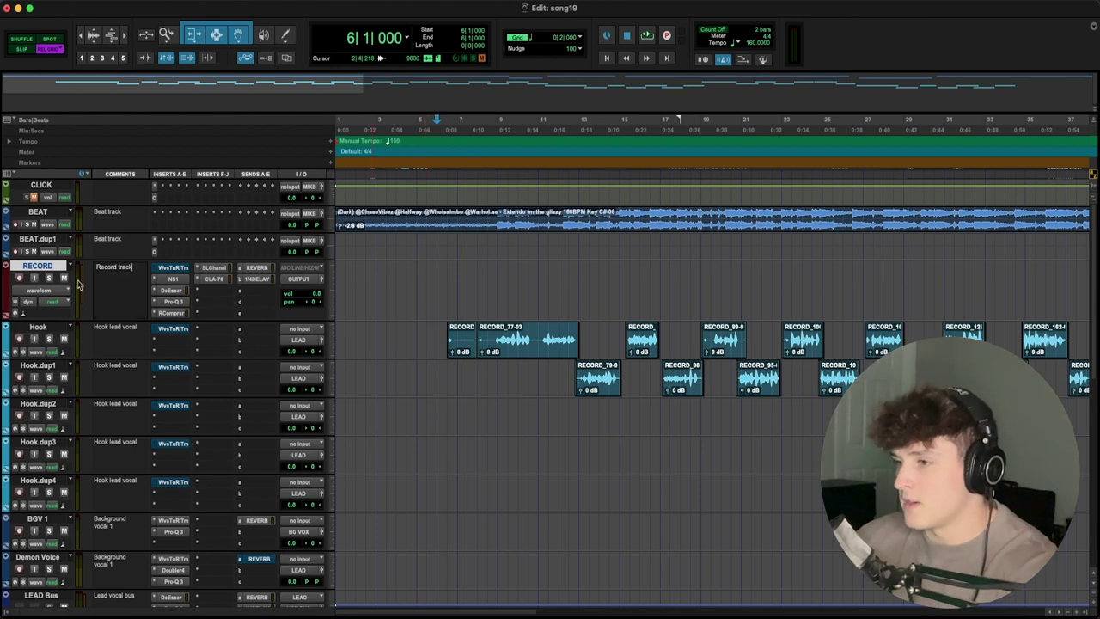
- Inspect the CLA-76 compressor on the RECORD track, and select that track's timeline from bar 3 to about bar 8
{"action": "left_click", "coordinate": [213, 278]}
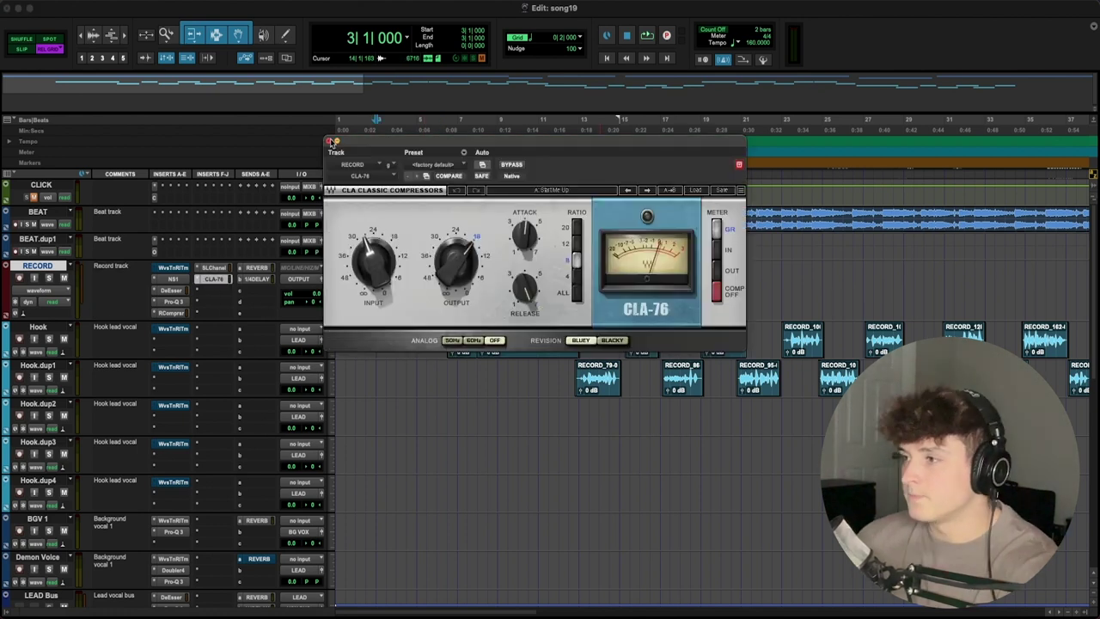
{"action": "left_click", "coordinate": [376, 288]}
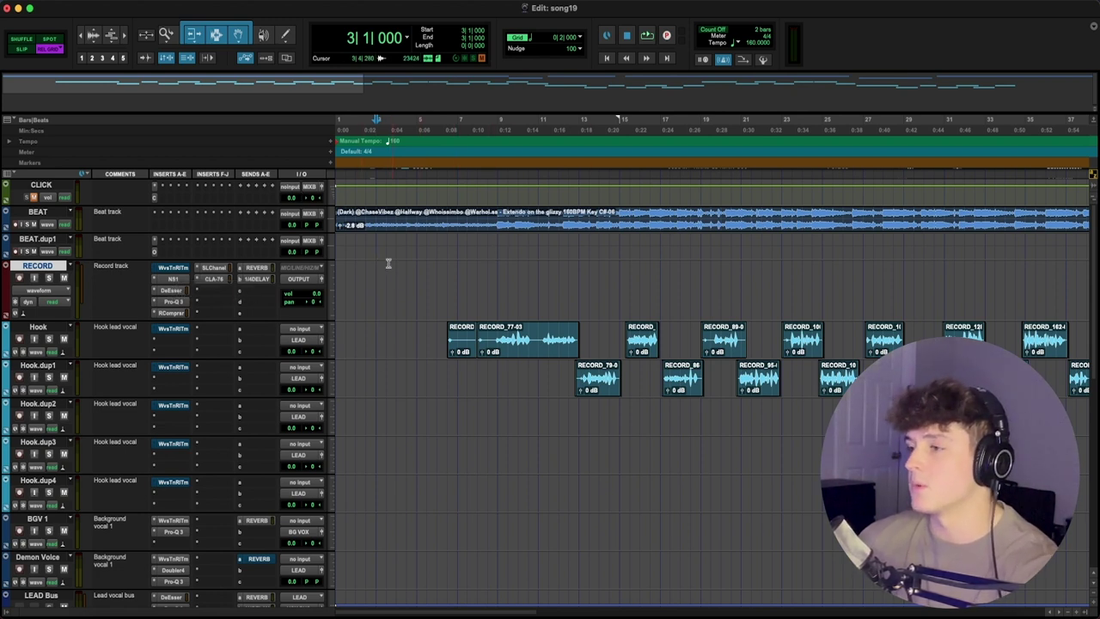
{"action": "left_click_drag", "start_coordinate": [376, 283], "coordinate": [486, 289]}
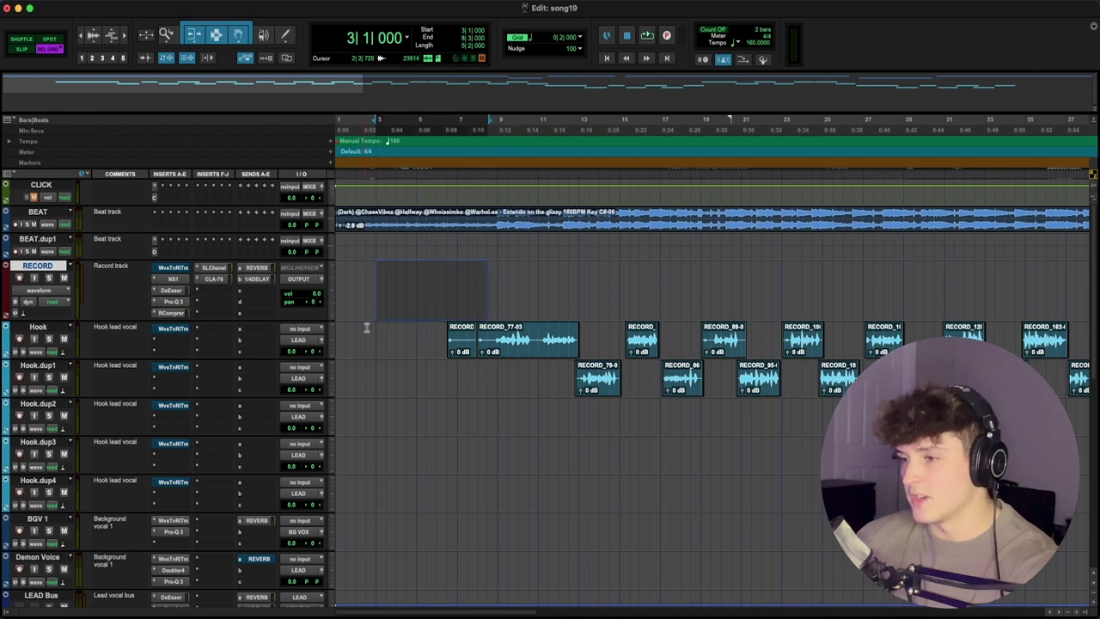
- Carry the selection to the Hook track, and return the edit cursor to bar 3 of the RECORD track
{"action": "left_click", "coordinate": [38, 326]}
{"action": "scroll", "coordinate": [69, 298], "scroll_direction": "down", "scroll_amount": 1}
{"action": "scroll", "coordinate": [69, 299], "scroll_direction": "down", "scroll_amount": 1}
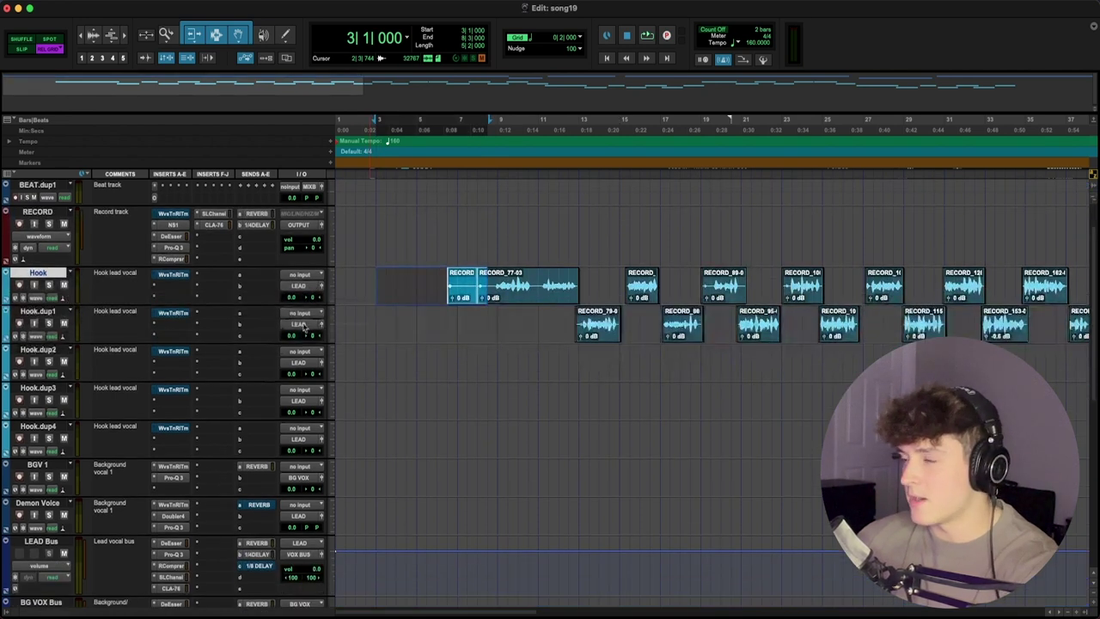
{"action": "left_click", "coordinate": [398, 326]}
{"action": "left_click", "coordinate": [376, 237]}
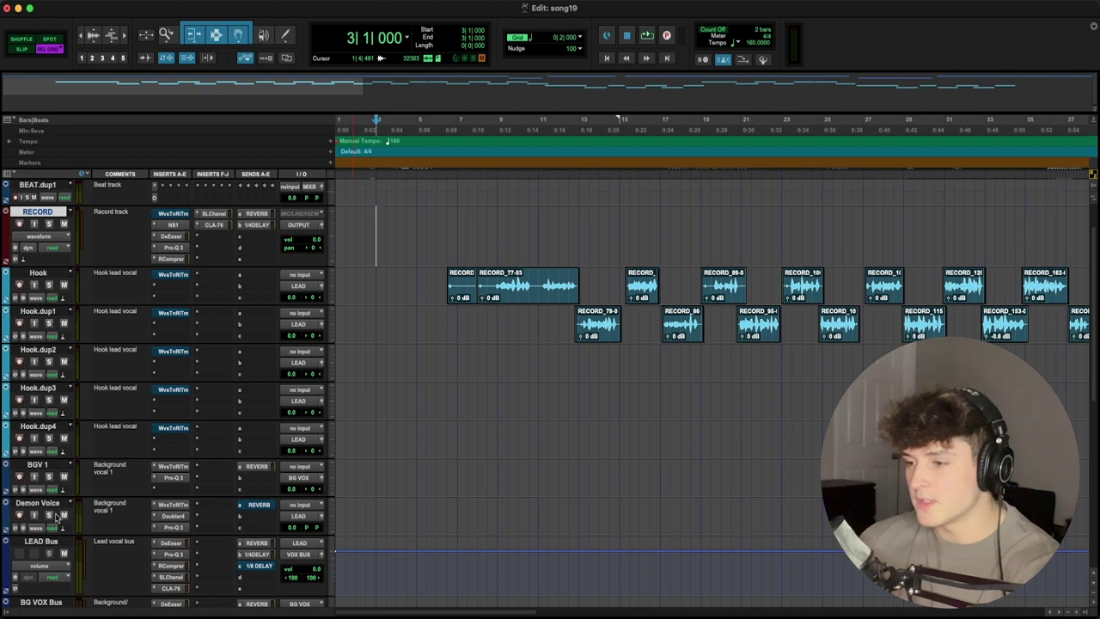
- Examine the track list from the Hook duplicates through the vocal buses and effects tracks to MIX BUS and MASTER
{"action": "scroll", "coordinate": [47, 397], "scroll_direction": "down", "scroll_amount": 1}
{"action": "scroll", "coordinate": [36, 397], "scroll_direction": "down", "scroll_amount": 3}
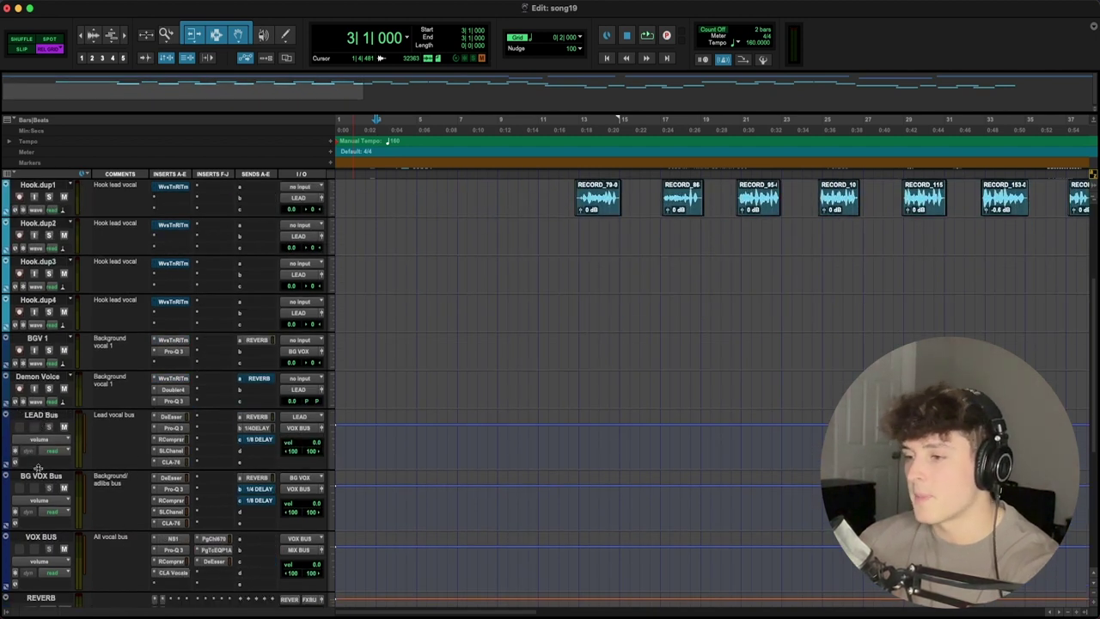
{"action": "scroll", "coordinate": [53, 476], "scroll_direction": "down", "scroll_amount": 1}
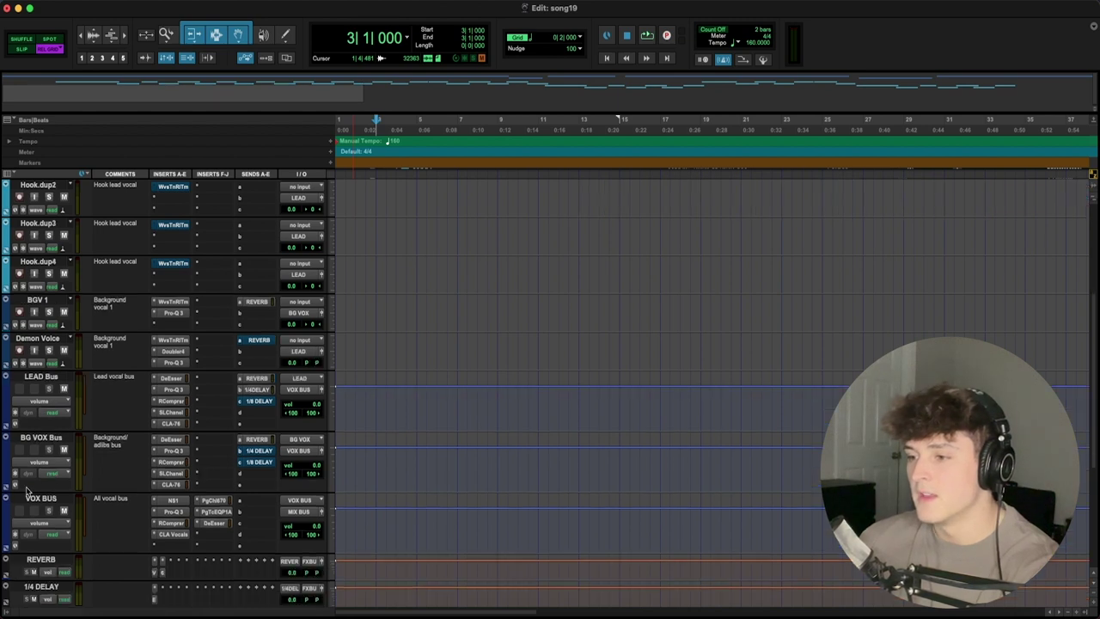
{"action": "scroll", "coordinate": [48, 446], "scroll_direction": "down", "scroll_amount": 2}
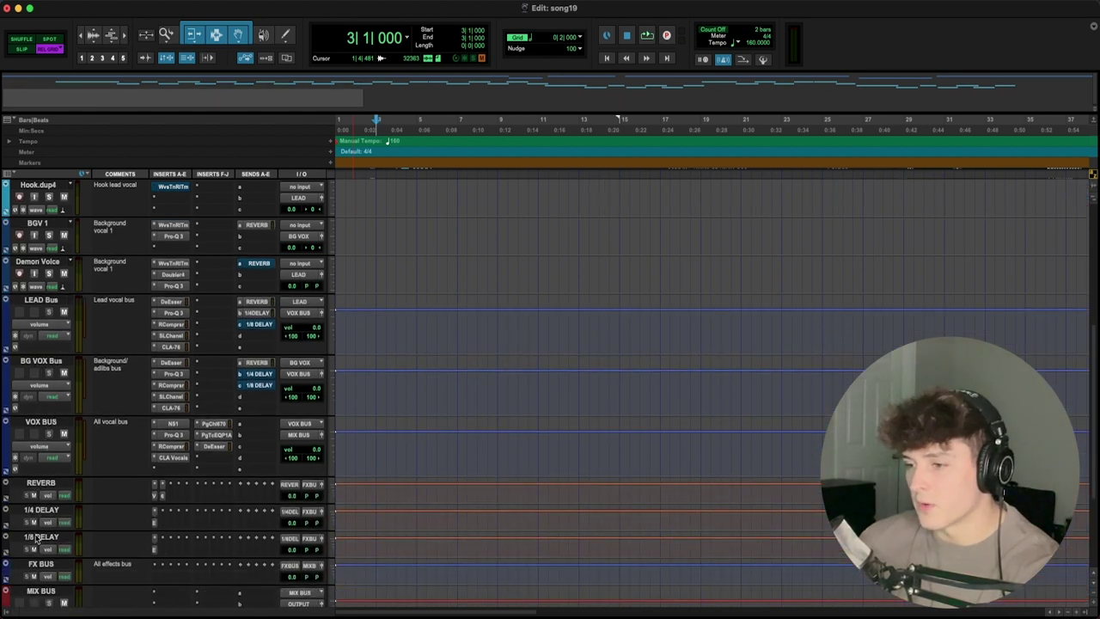
{"action": "scroll", "coordinate": [43, 536], "scroll_direction": "down", "scroll_amount": 1}
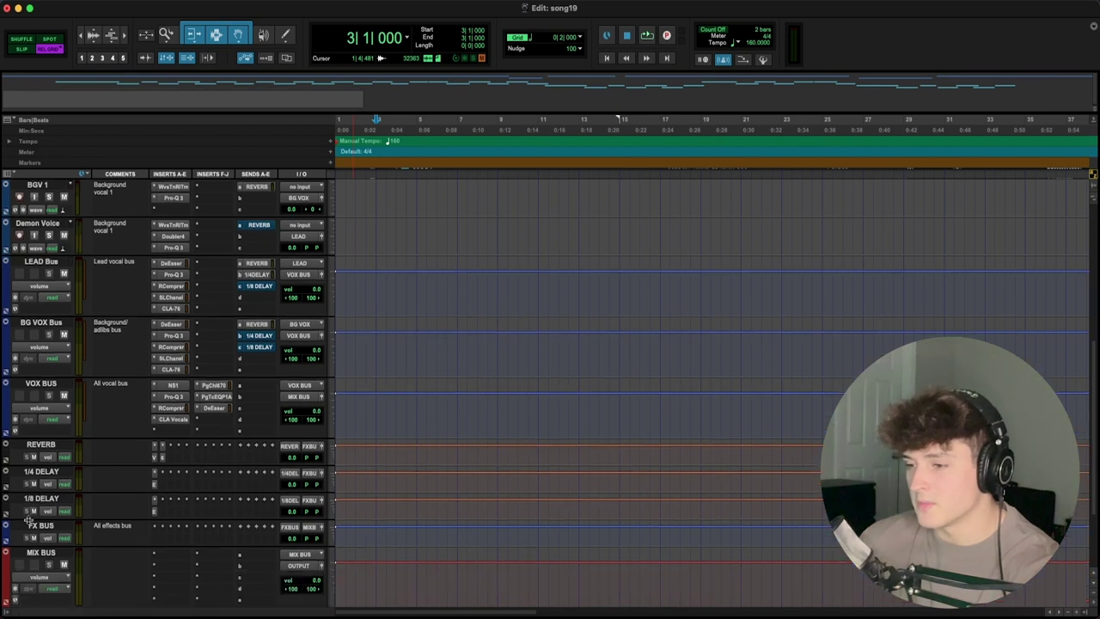
{"action": "scroll", "coordinate": [38, 524], "scroll_direction": "down", "scroll_amount": 2}
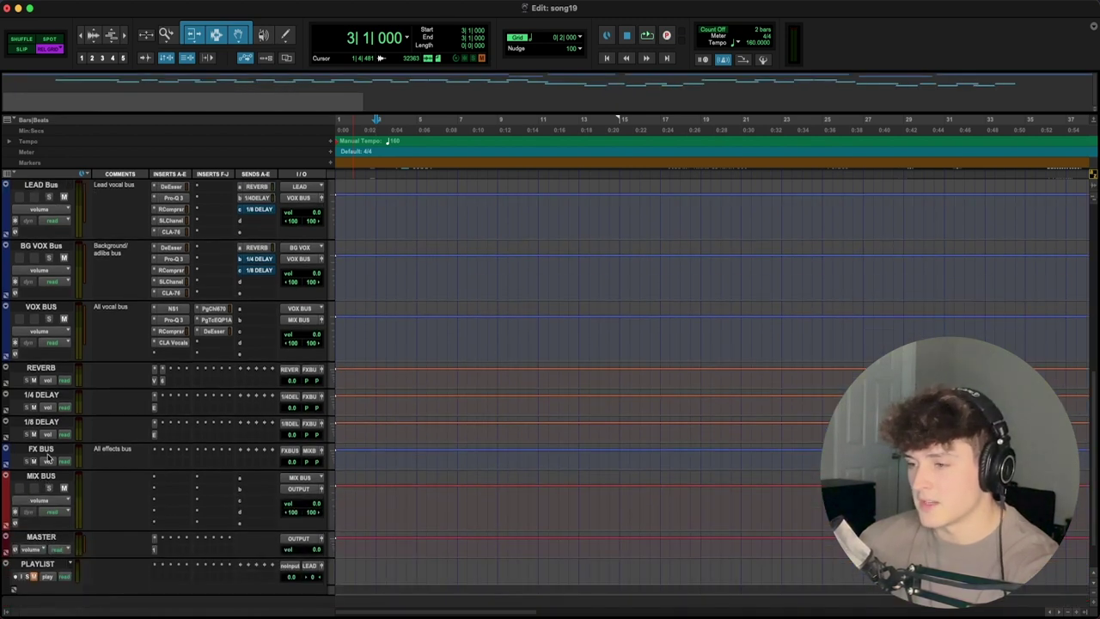
- Highlight the Hook track together with its four duplicates, and clear the group selection at bar 3
{"action": "scroll", "coordinate": [45, 537], "scroll_direction": "up", "scroll_amount": 5}
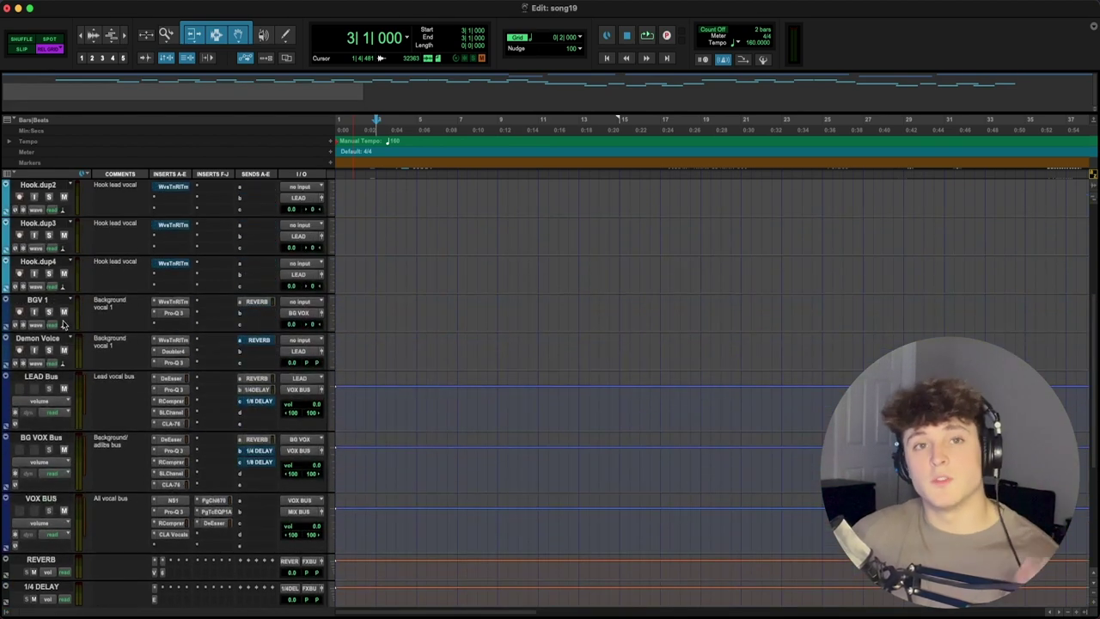
{"action": "scroll", "coordinate": [147, 352], "scroll_direction": "up", "scroll_amount": 2}
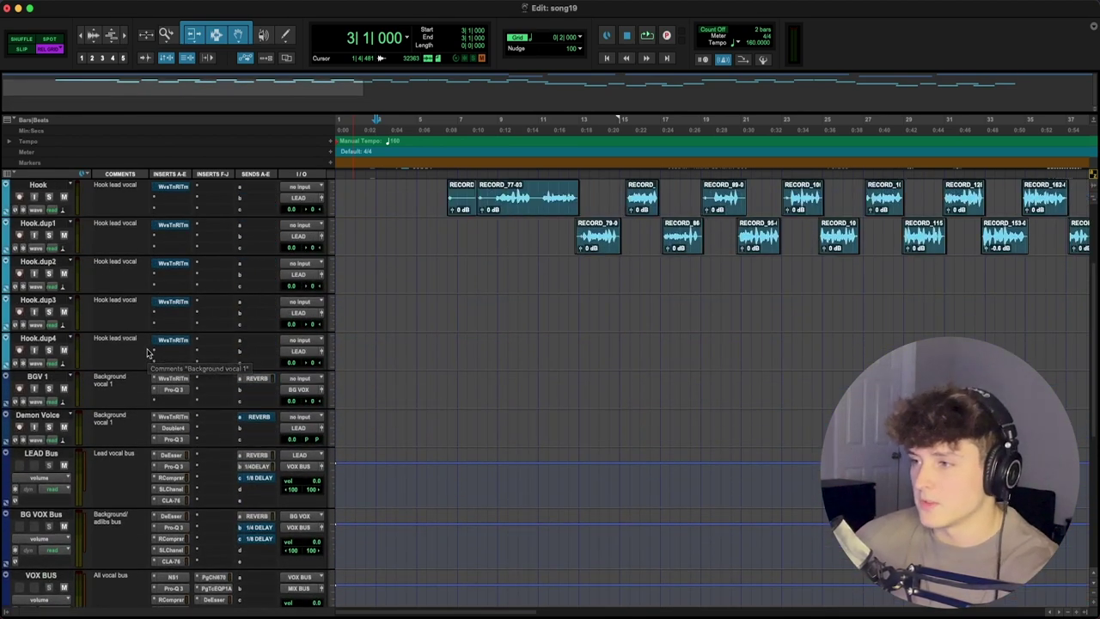
{"action": "scroll", "coordinate": [148, 352], "scroll_direction": "up", "scroll_amount": 2}
{"action": "left_click_drag", "start_coordinate": [38, 272], "coordinate": [38, 426]}
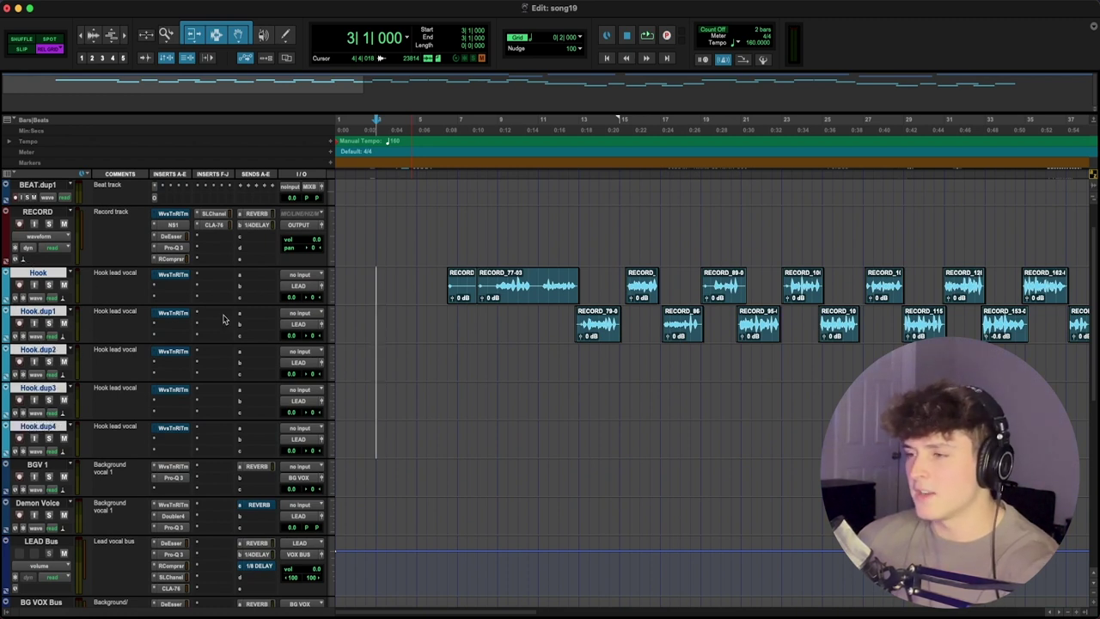
{"action": "left_click", "coordinate": [377, 305]}
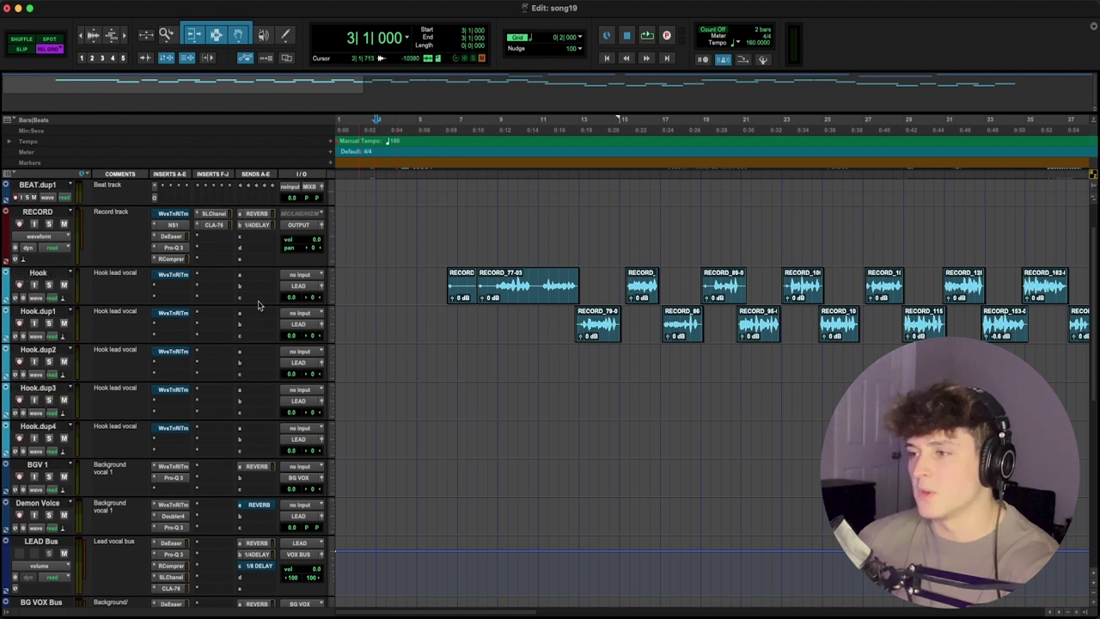
- Select the Hook track and view its output routing options without changing them
{"action": "left_click", "coordinate": [37, 273]}
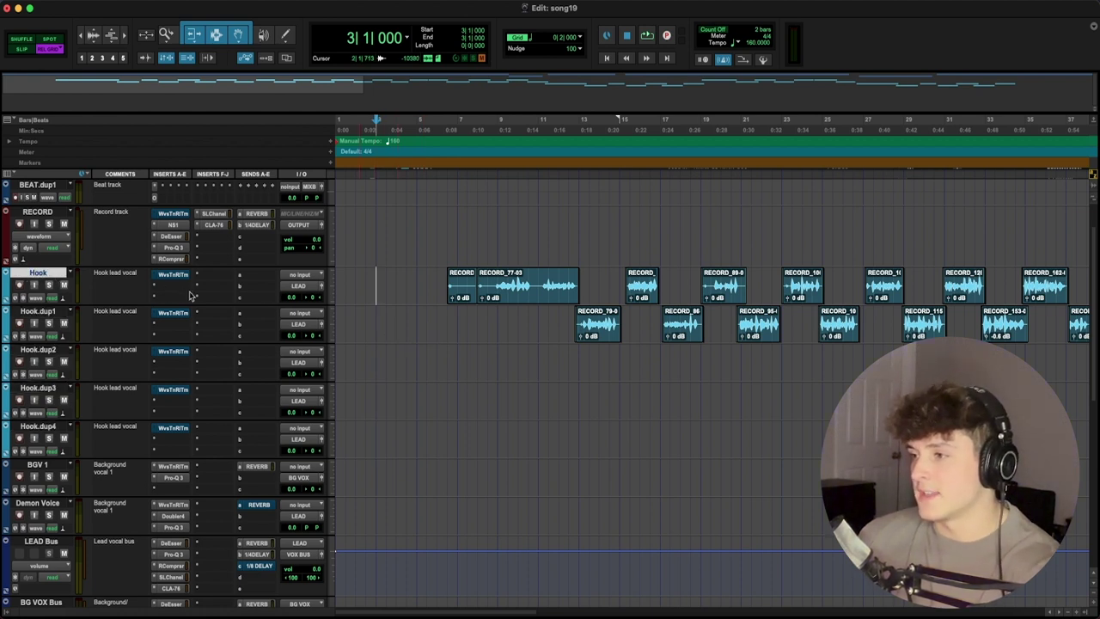
{"action": "left_click", "coordinate": [302, 293]}
{"action": "left_click", "coordinate": [422, 354]}
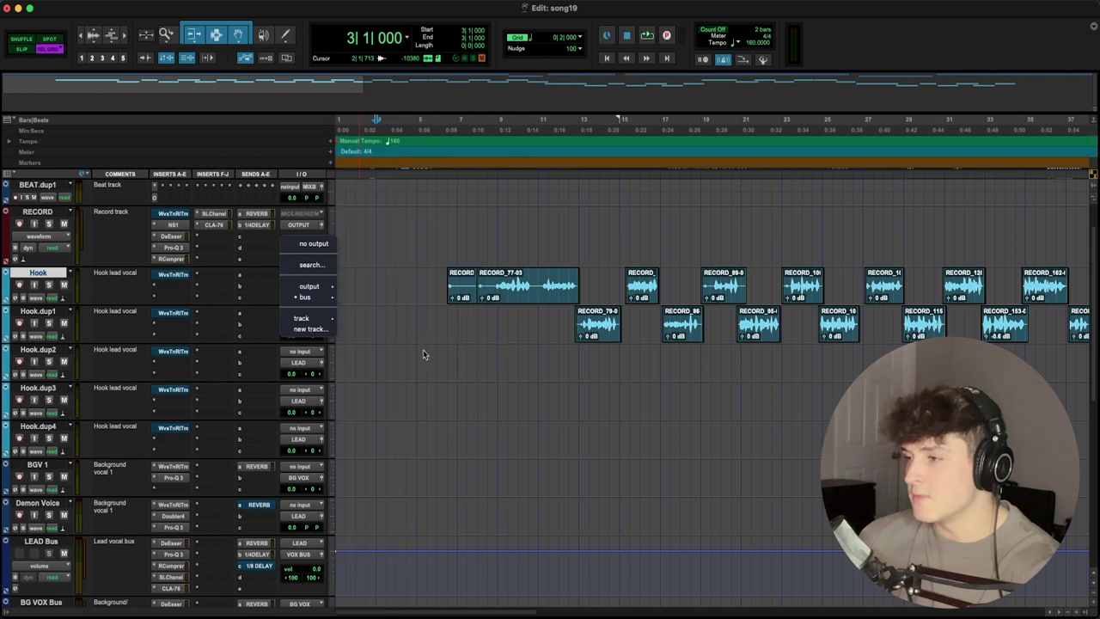
- Select the LEAD Bus track and open its REVERB send fader for inspection
{"action": "scroll", "coordinate": [95, 419], "scroll_direction": "down", "scroll_amount": 3}
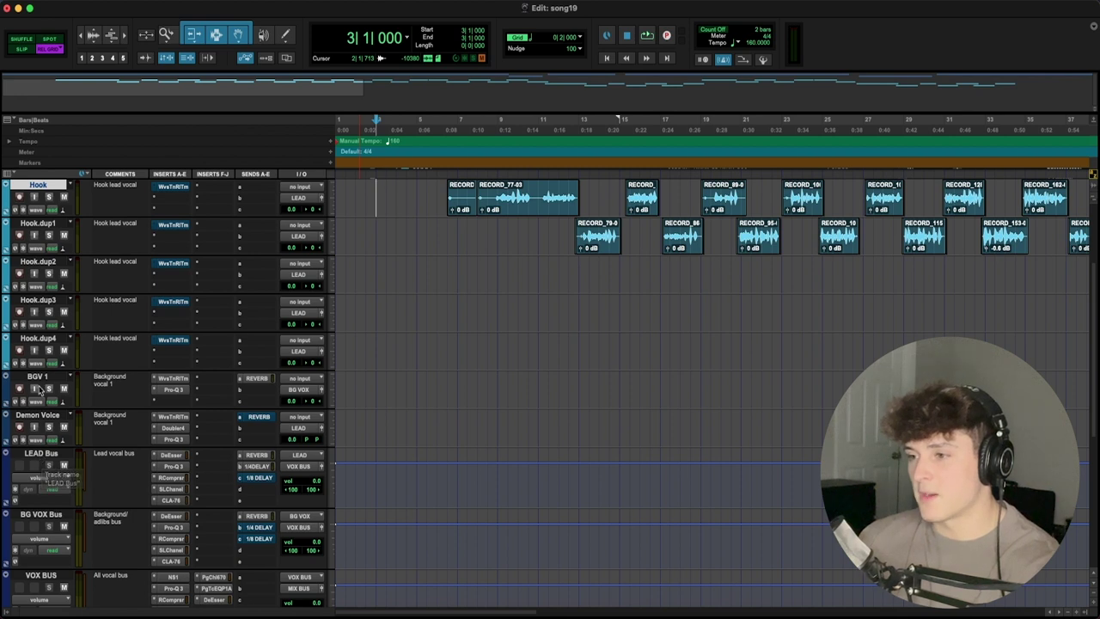
{"action": "left_click", "coordinate": [40, 456]}
{"action": "scroll", "coordinate": [120, 392], "scroll_direction": "down", "scroll_amount": 1}
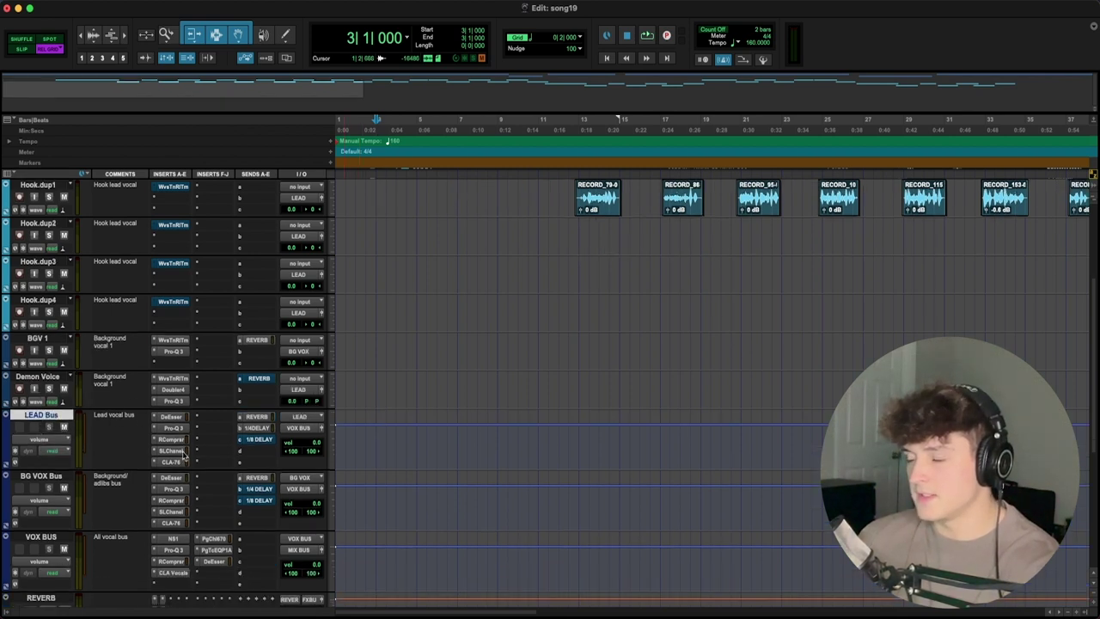
{"action": "scroll", "coordinate": [181, 465], "scroll_direction": "up", "scroll_amount": 4}
{"action": "scroll", "coordinate": [237, 379], "scroll_direction": "down", "scroll_amount": 5}
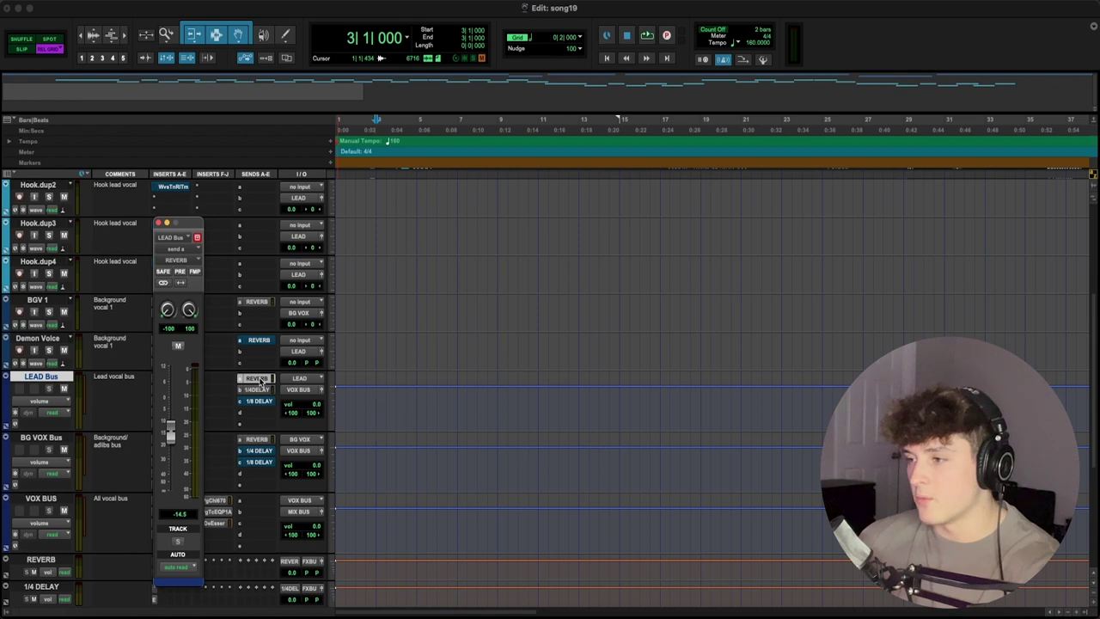
- Inspect the ValhallaVintageVerb plug-in on the REVERB track and close it
{"action": "scroll", "coordinate": [38, 400], "scroll_direction": "down", "scroll_amount": 4}
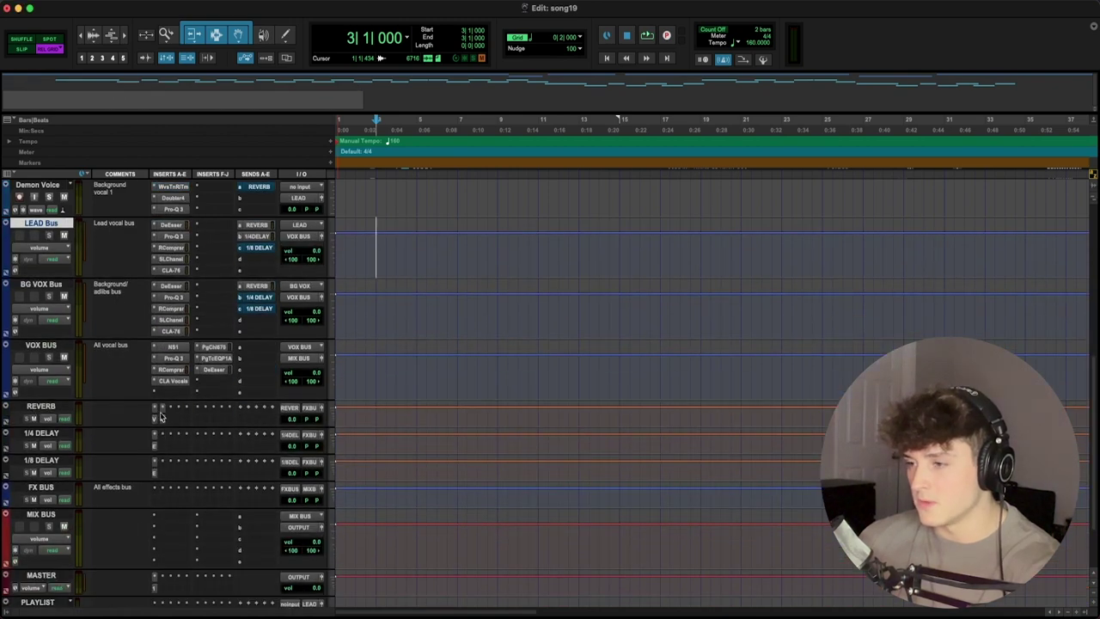
{"action": "left_click", "coordinate": [157, 421]}
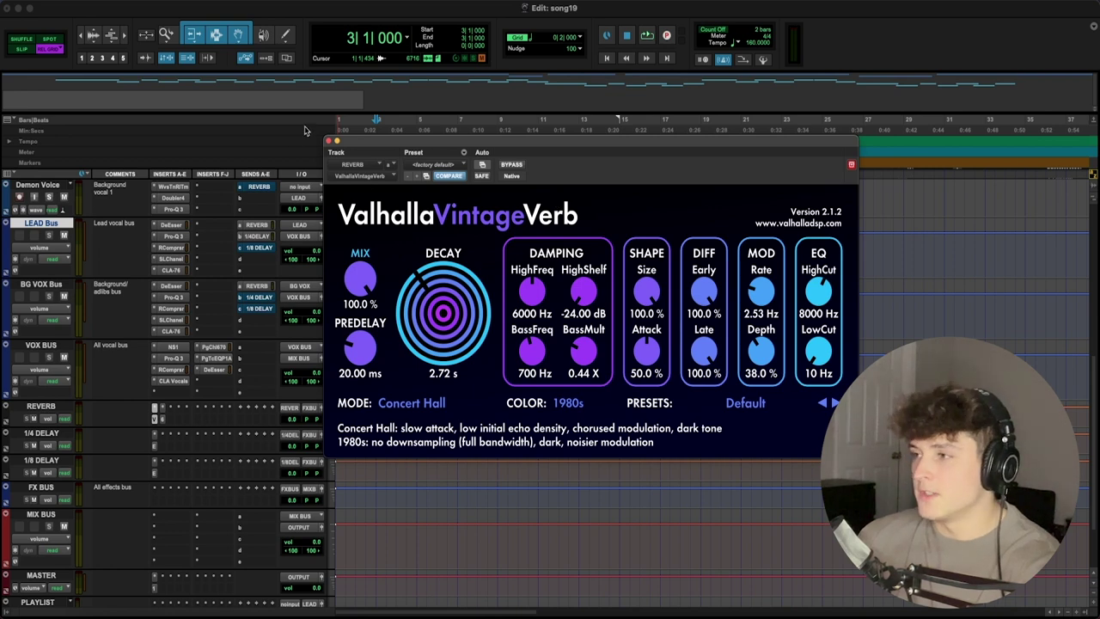
{"action": "left_click", "coordinate": [336, 140]}
- Inspect the LEAD Bus REVERB send fader, and open the plug-in inserted on the 1/4 DELAY track
{"action": "scroll", "coordinate": [64, 311], "scroll_direction": "up", "scroll_amount": 2}
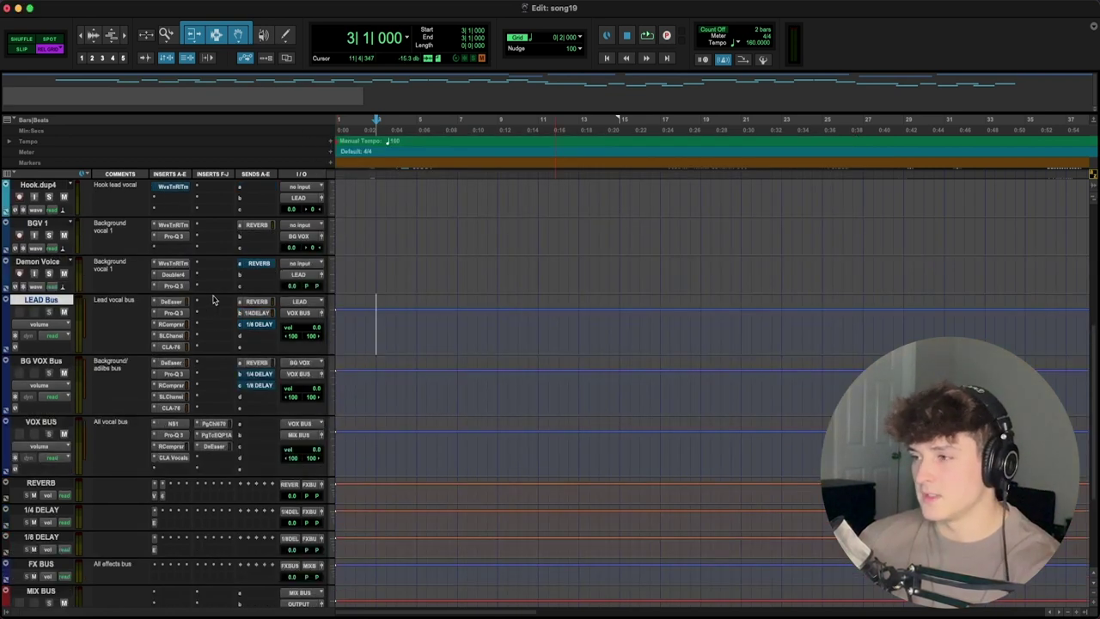
{"action": "left_click", "coordinate": [257, 302]}
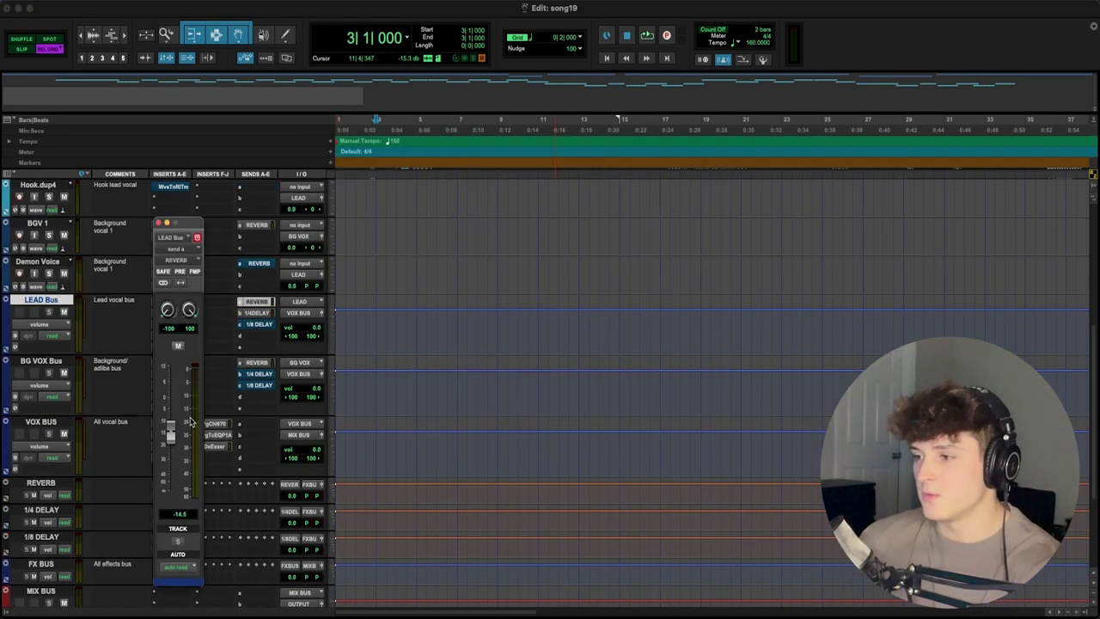
{"action": "left_click_drag", "start_coordinate": [191, 223], "coordinate": [229, 167]}
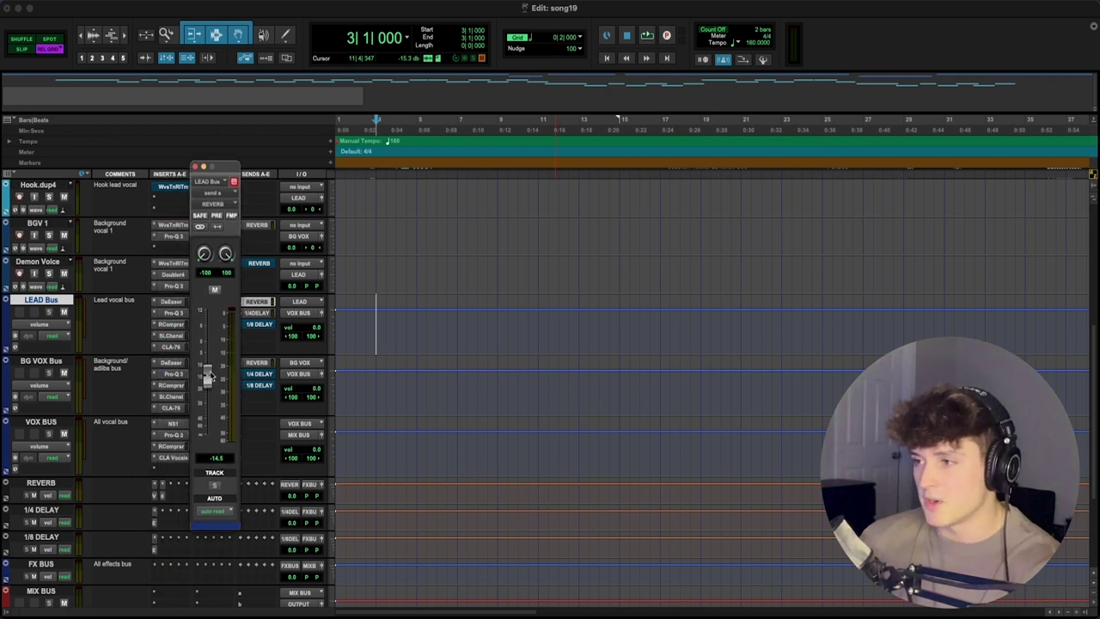
{"action": "scroll", "coordinate": [100, 458], "scroll_direction": "down", "scroll_amount": 3}
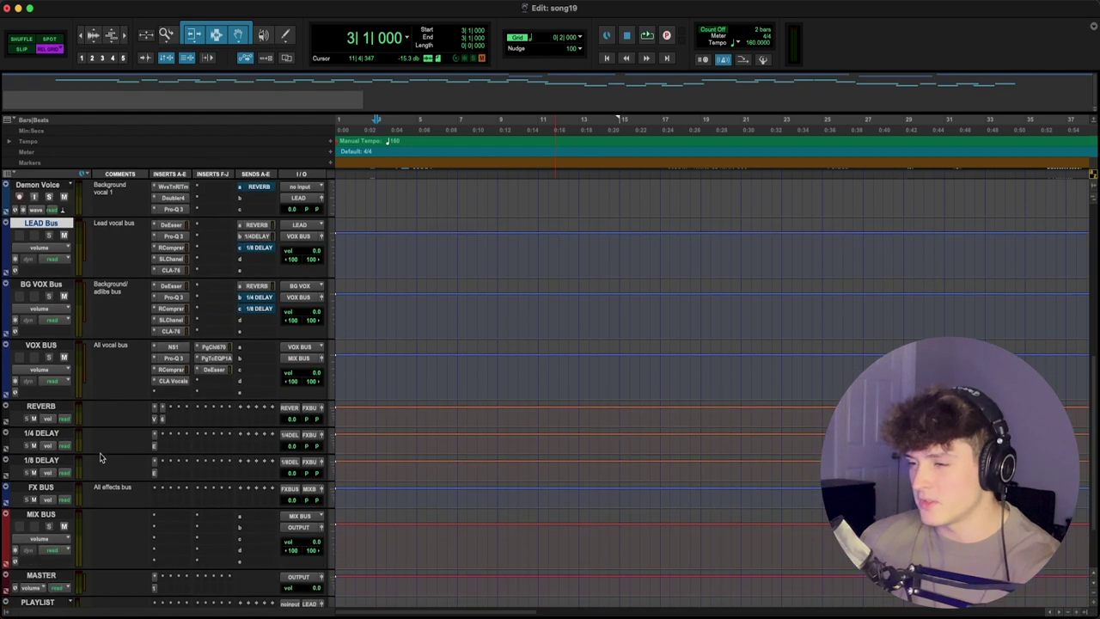
{"action": "left_click", "coordinate": [156, 446]}
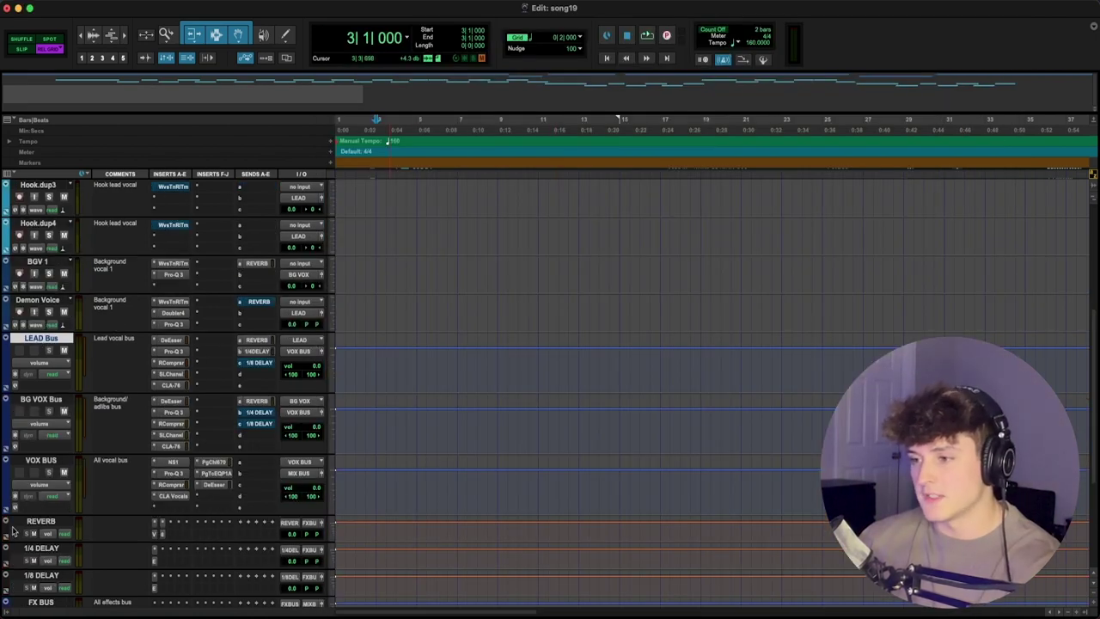
- Select the VOX BUS track and examine how the vocal tracks and the lead and background buses route into it
{"action": "left_click", "coordinate": [20, 464]}
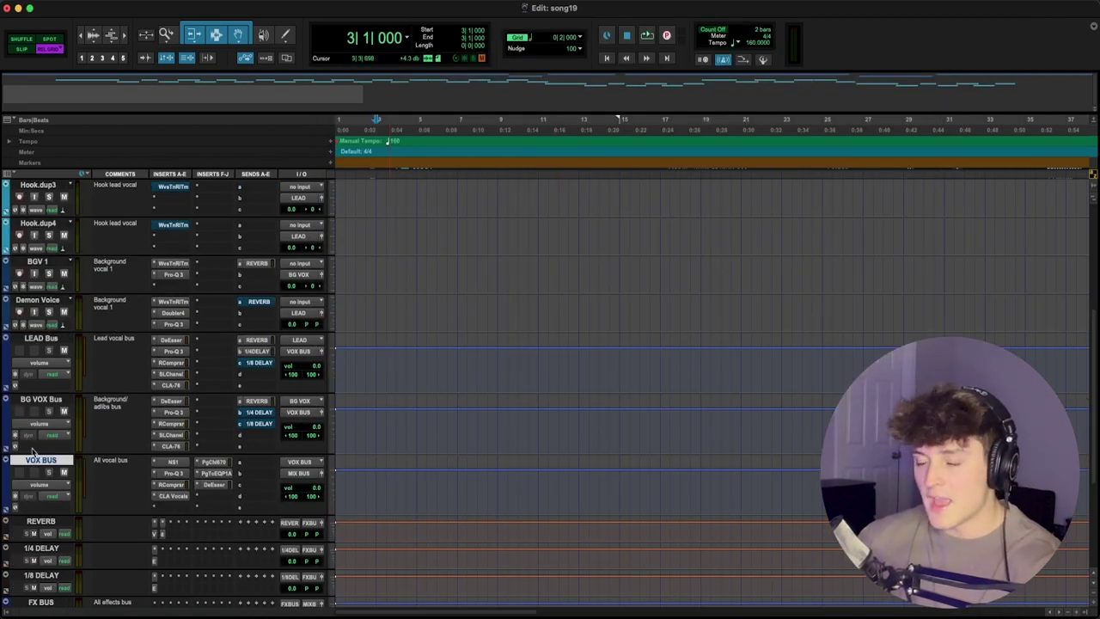
{"action": "scroll", "coordinate": [567, 434], "scroll_direction": "up", "scroll_amount": 5}
{"action": "scroll", "coordinate": [514, 462], "scroll_direction": "down", "scroll_amount": 4}
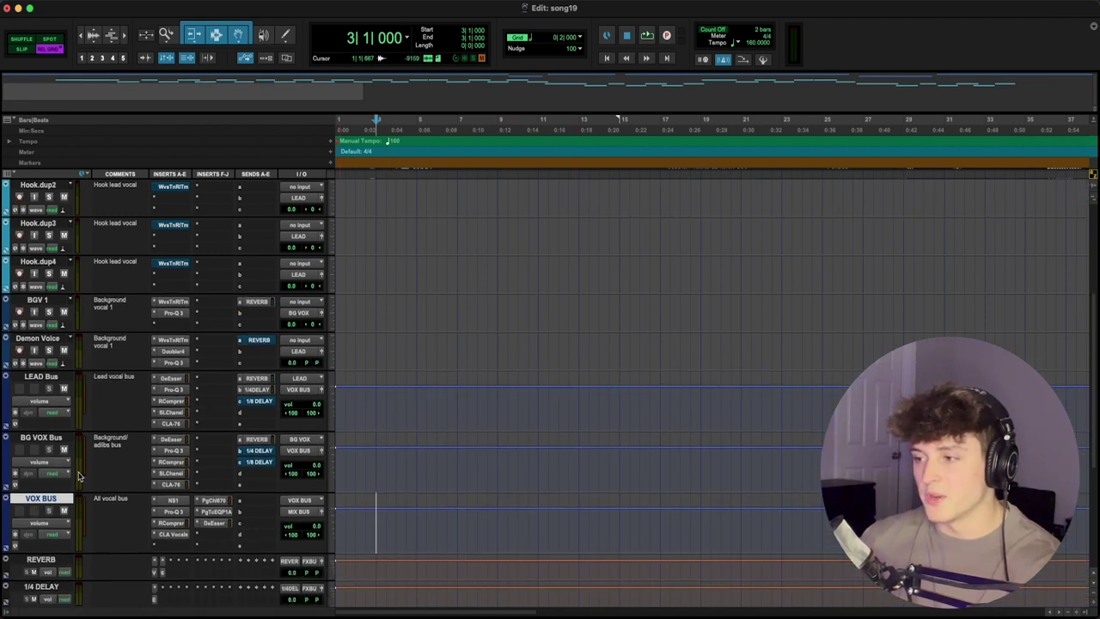
{"action": "scroll", "coordinate": [80, 477], "scroll_direction": "down", "scroll_amount": 2}
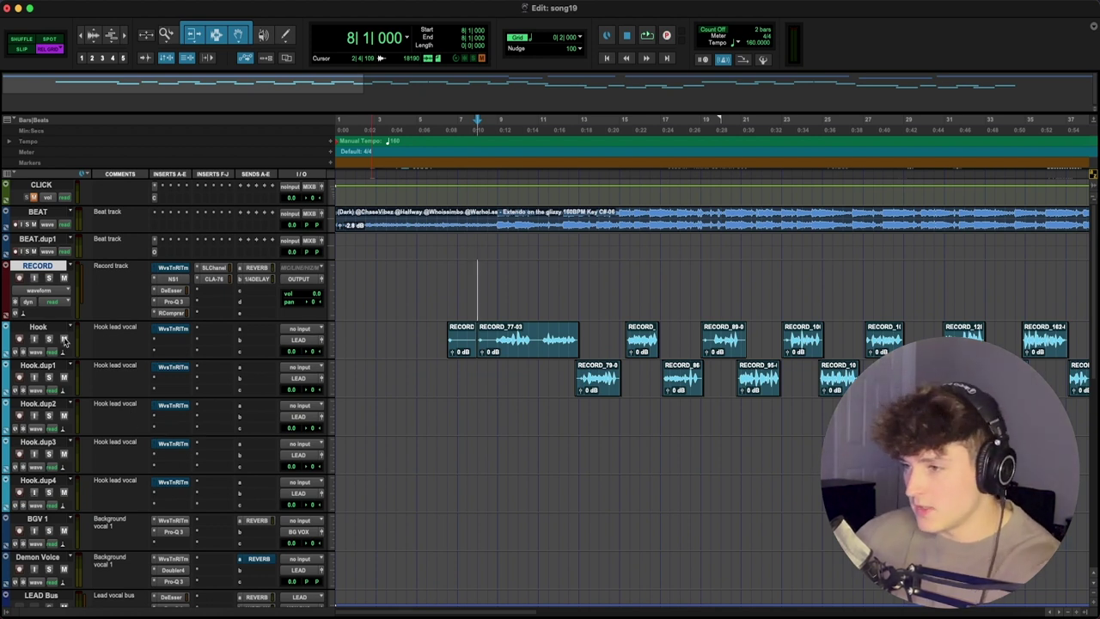
- Create a new audio track between RECORD and Hook, and move the RECORD_77-03 clip from Hook onto it
{"action": "key", "text": "super+shift+n"}
{"action": "key", "text": "Return"}
{"action": "mouse_move", "coordinate": [38, 366]}
{"action": "left_mouse_down"}
{"action": "mouse_move", "coordinate": [44, 333]}
{"action": "mouse_move", "coordinate": [50, 347]}
{"action": "left_mouse_up"}
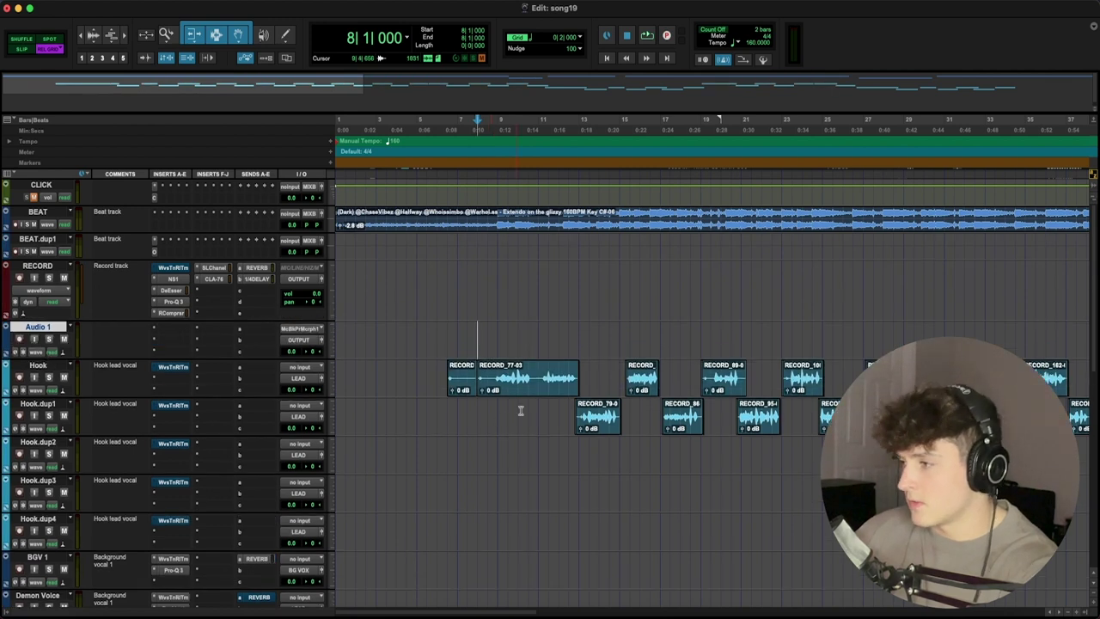
{"action": "left_click", "coordinate": [525, 392]}
{"action": "left_click_drag", "start_coordinate": [524, 391], "coordinate": [525, 353]}
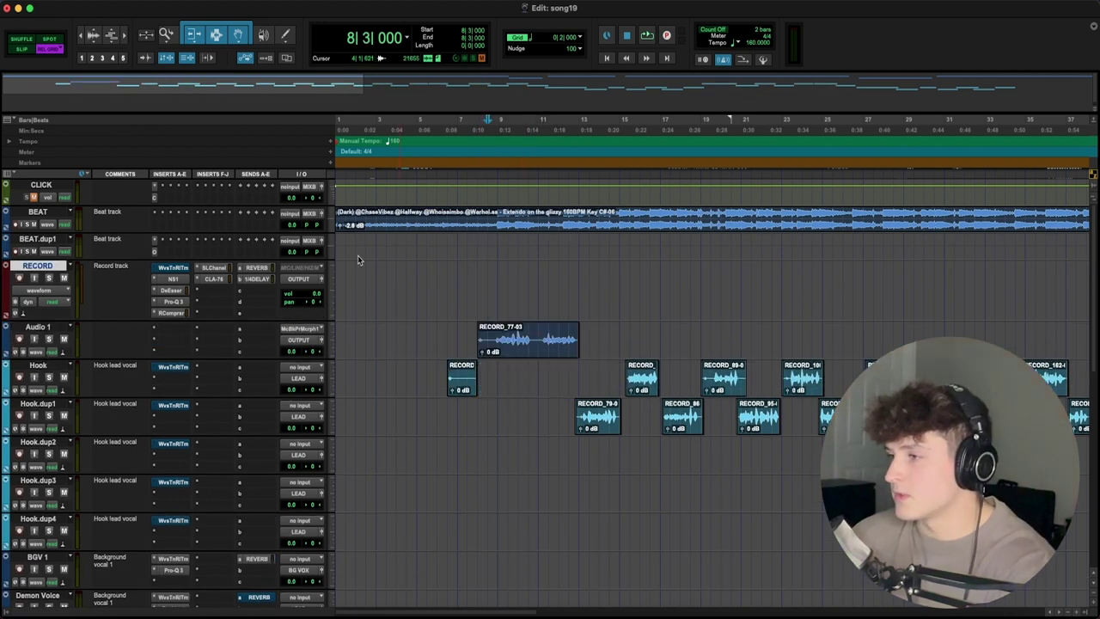
- Play back the beat and the RECORD_77-03 vocal clip from bar 8, beat 3, and stop
{"action": "key", "text": "space"}
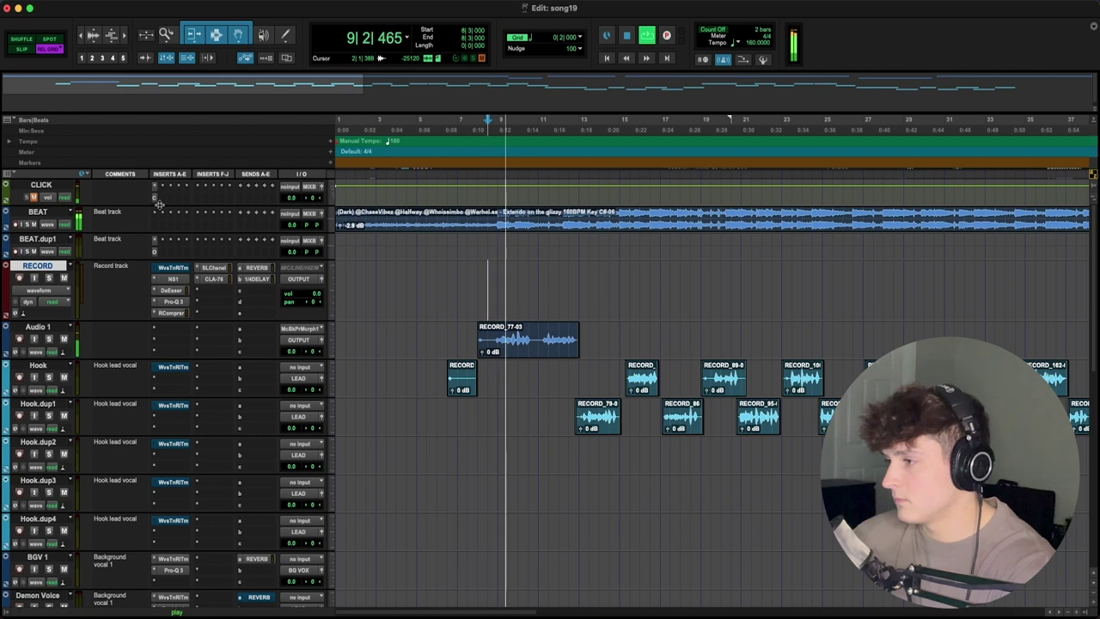
{"action": "key", "text": "space"}
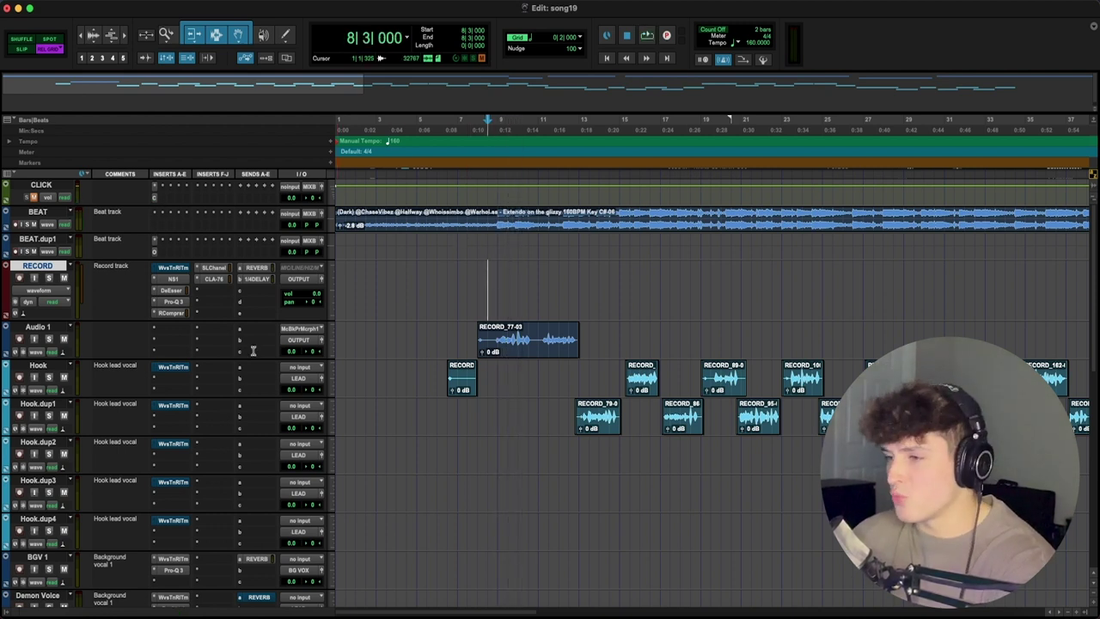
- Solo the Audio 1 track and move the RECORD_77-03 clip from it back to the Hook track at bar 8
{"action": "left_click", "coordinate": [48, 339]}
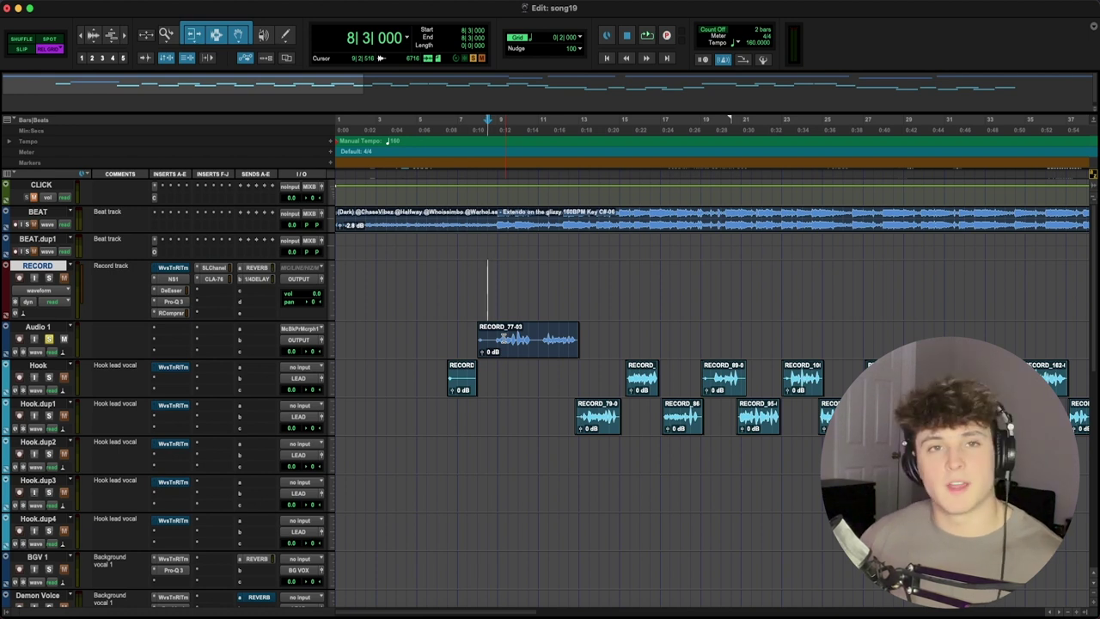
{"action": "left_click_drag", "start_coordinate": [503, 338], "coordinate": [514, 378]}
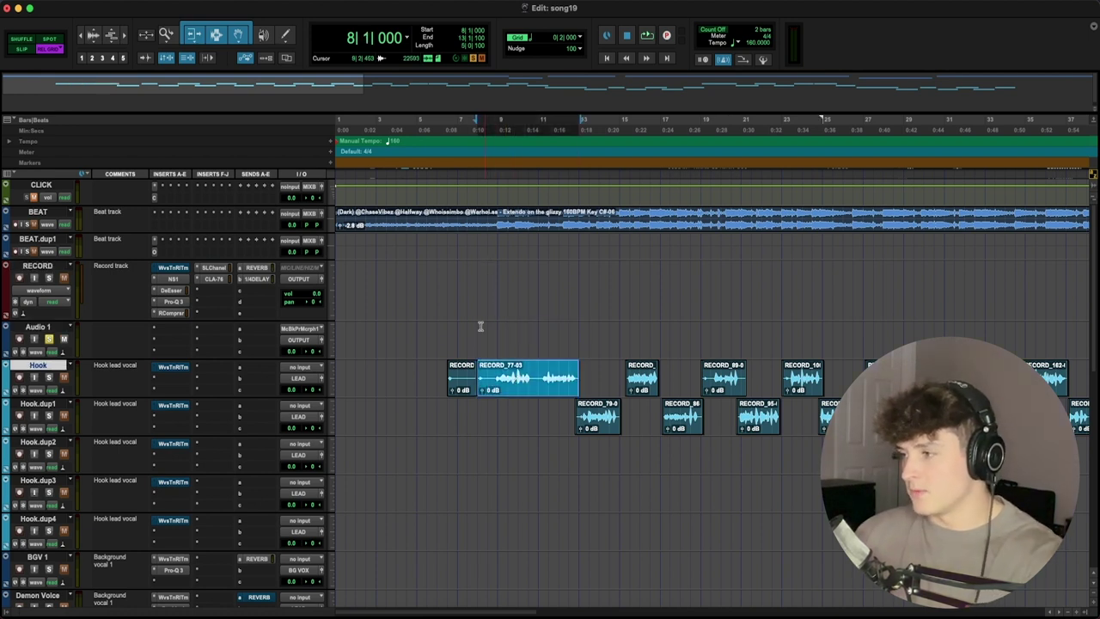
- Play back the beat and the processed Hook vocal from bar 8, stop, and solo the Hook track
{"action": "left_click", "coordinate": [473, 291]}
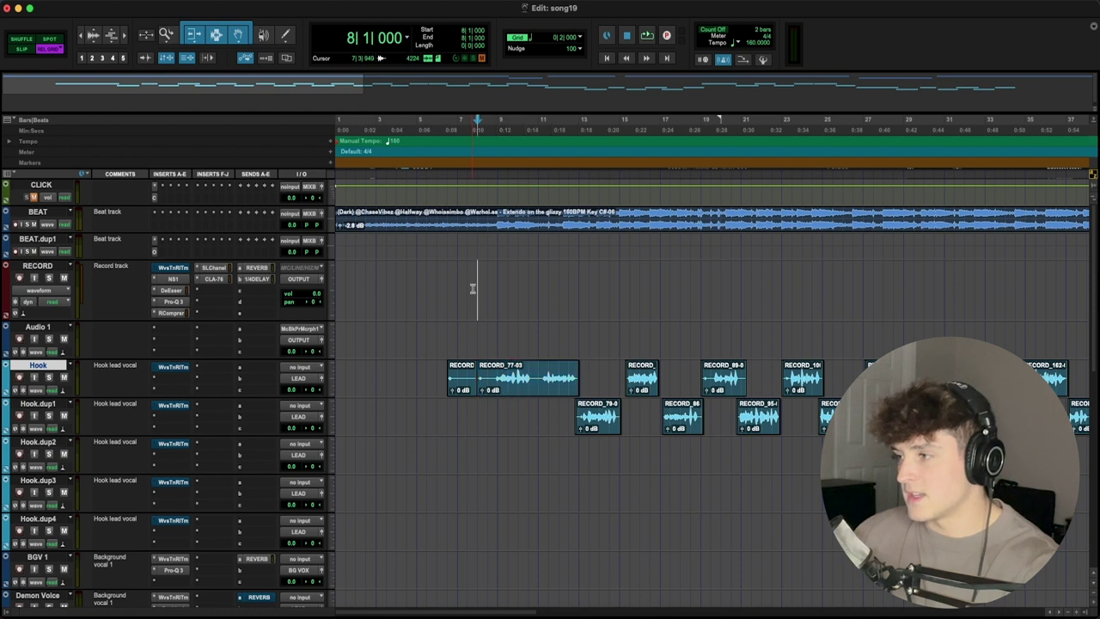
{"action": "key", "text": "space"}
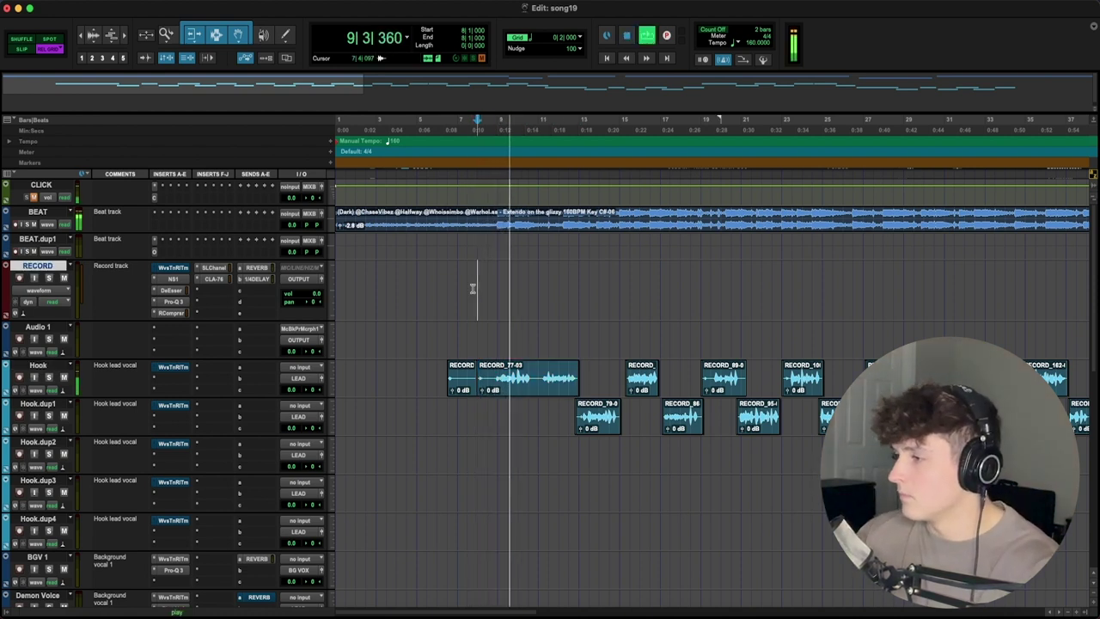
{"action": "key", "text": "space"}
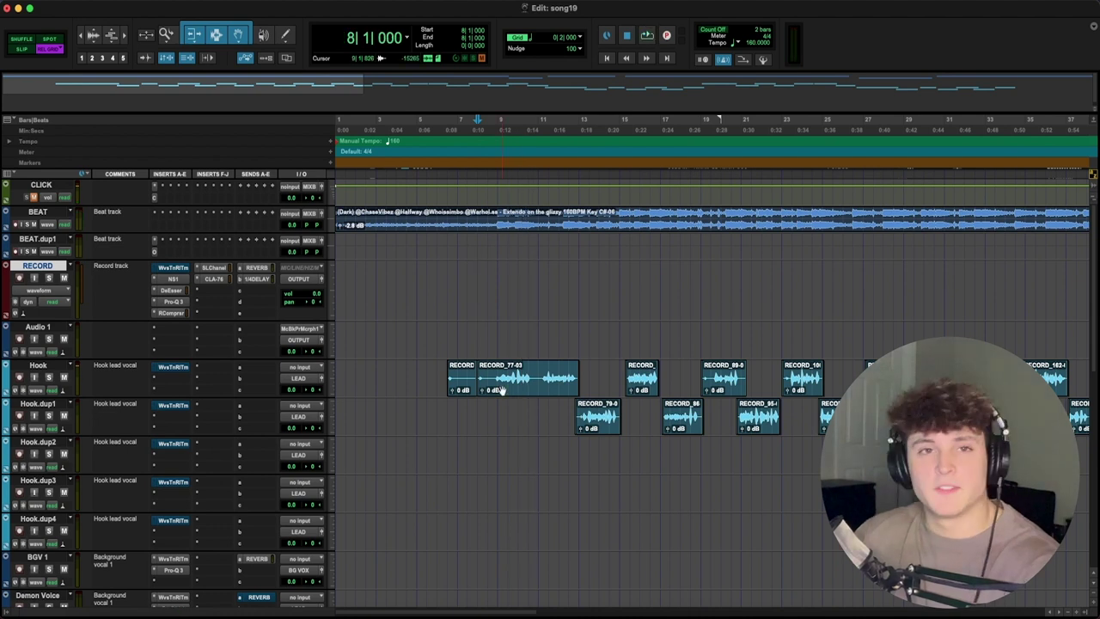
{"action": "left_click", "coordinate": [49, 376]}
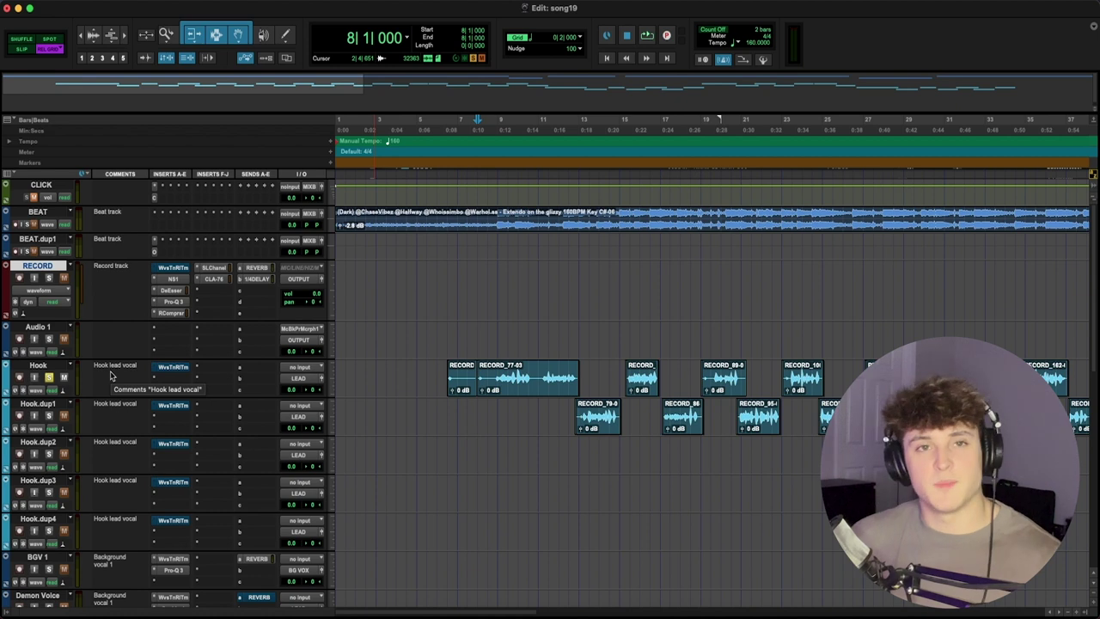
{"action": "scroll", "coordinate": [365, 430], "scroll_direction": "down", "scroll_amount": 6}
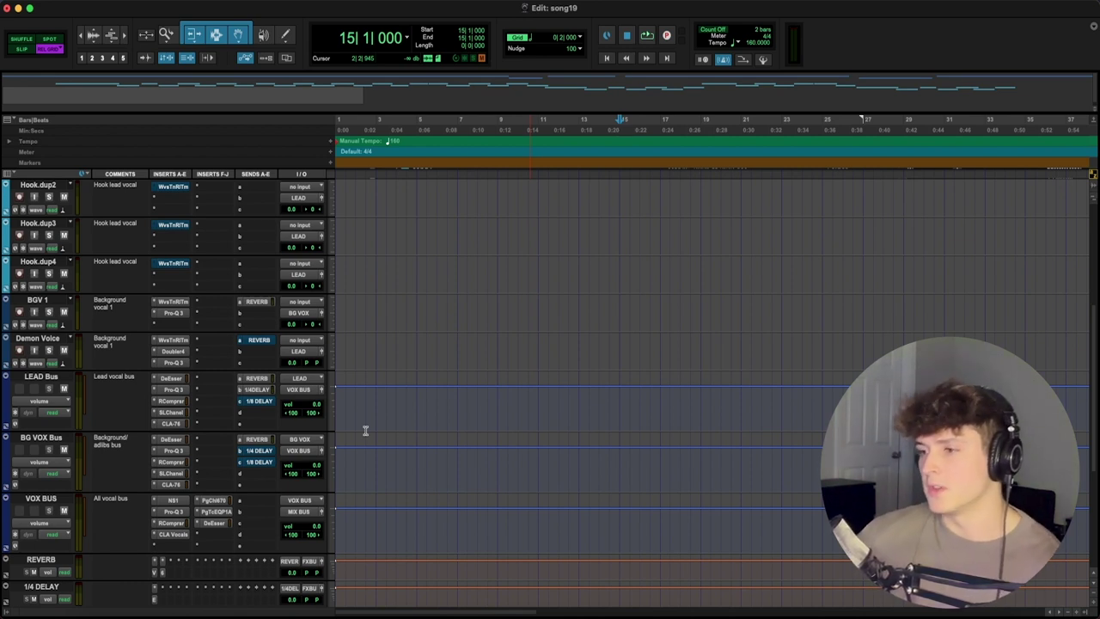
{"action": "scroll", "coordinate": [202, 447], "scroll_direction": "up", "scroll_amount": 5}
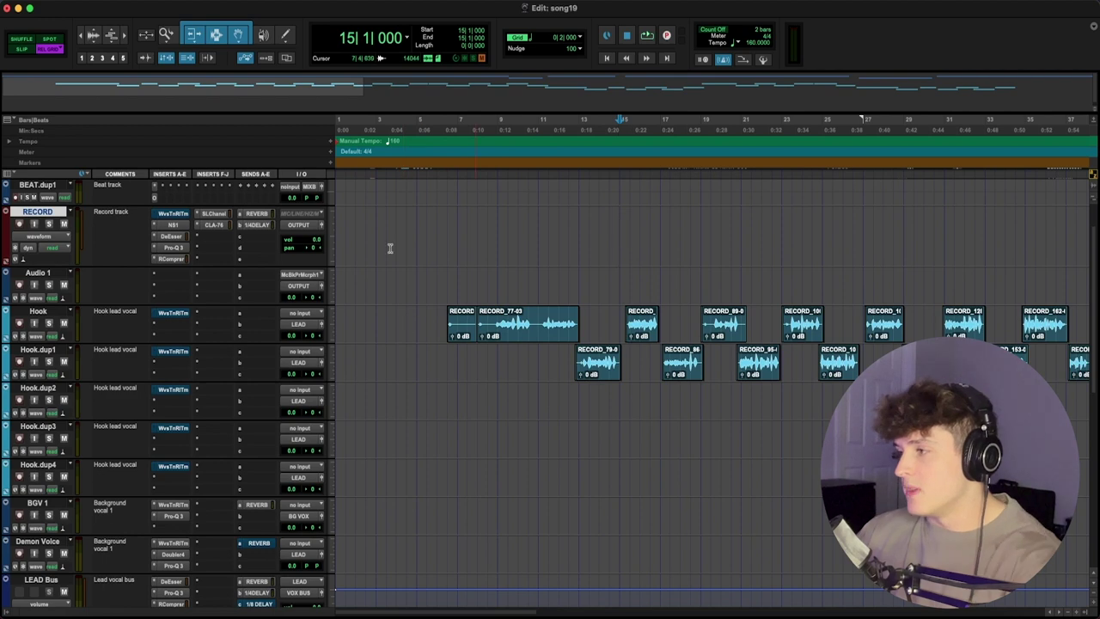
{"action": "left_click_drag", "start_coordinate": [421, 250], "coordinate": [906, 369]}
{"action": "scroll", "coordinate": [477, 453], "scroll_direction": "up", "scroll_amount": 2}
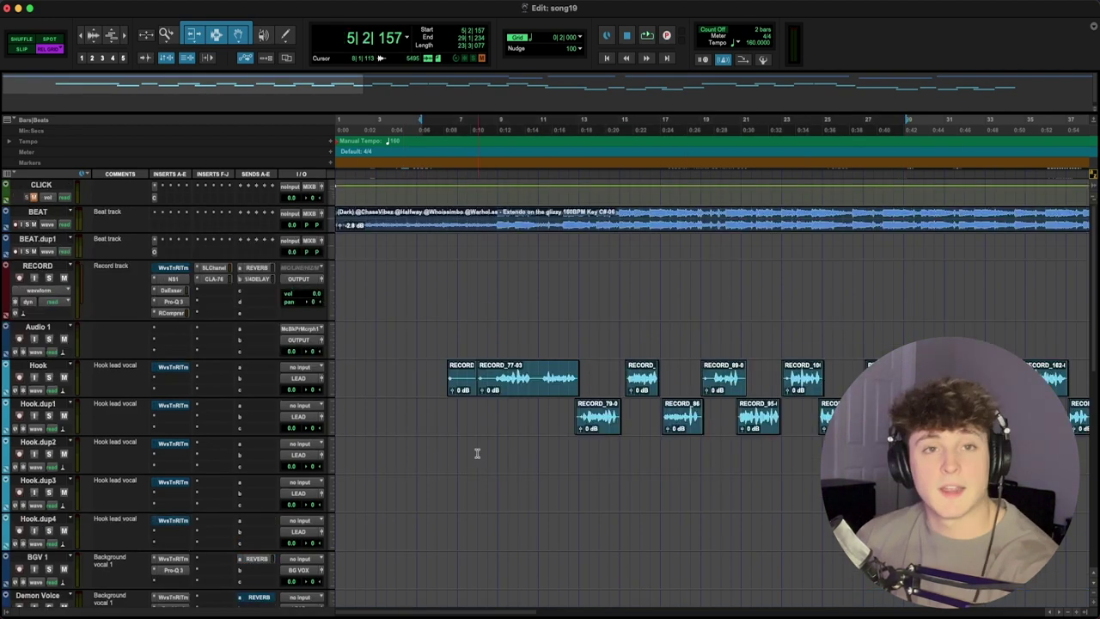
{"action": "left_click", "coordinate": [395, 398]}
- Open the L1 Ultramaximizer on the MASTER track, examine its threshold and output ceiling settings, and close it
{"action": "scroll", "coordinate": [285, 366], "scroll_direction": "down", "scroll_amount": 5}
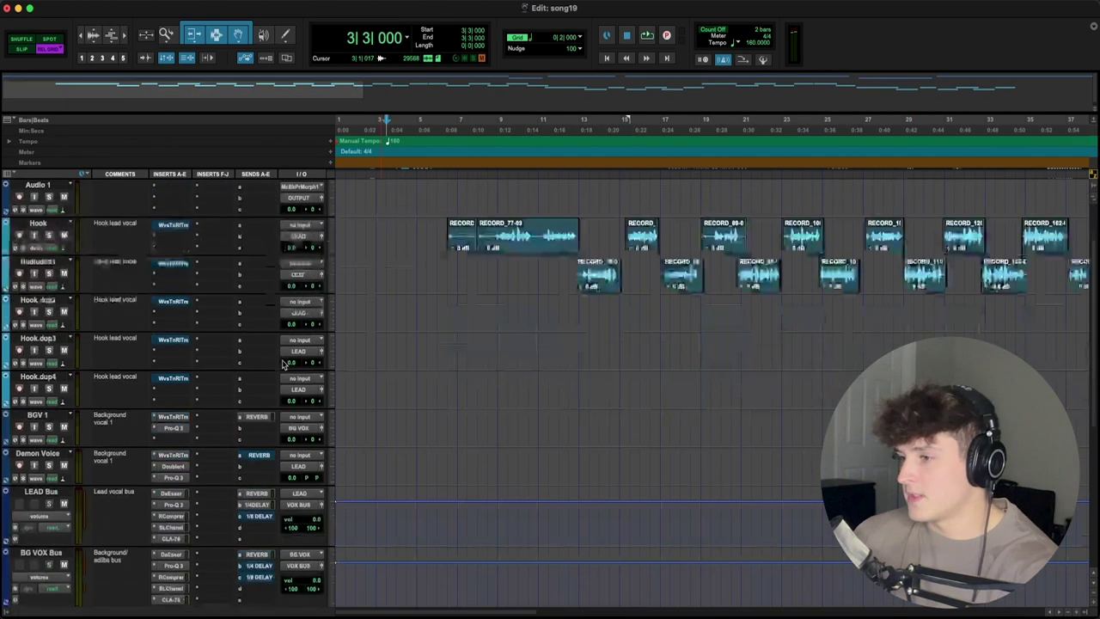
{"action": "scroll", "coordinate": [286, 365], "scroll_direction": "down", "scroll_amount": 5}
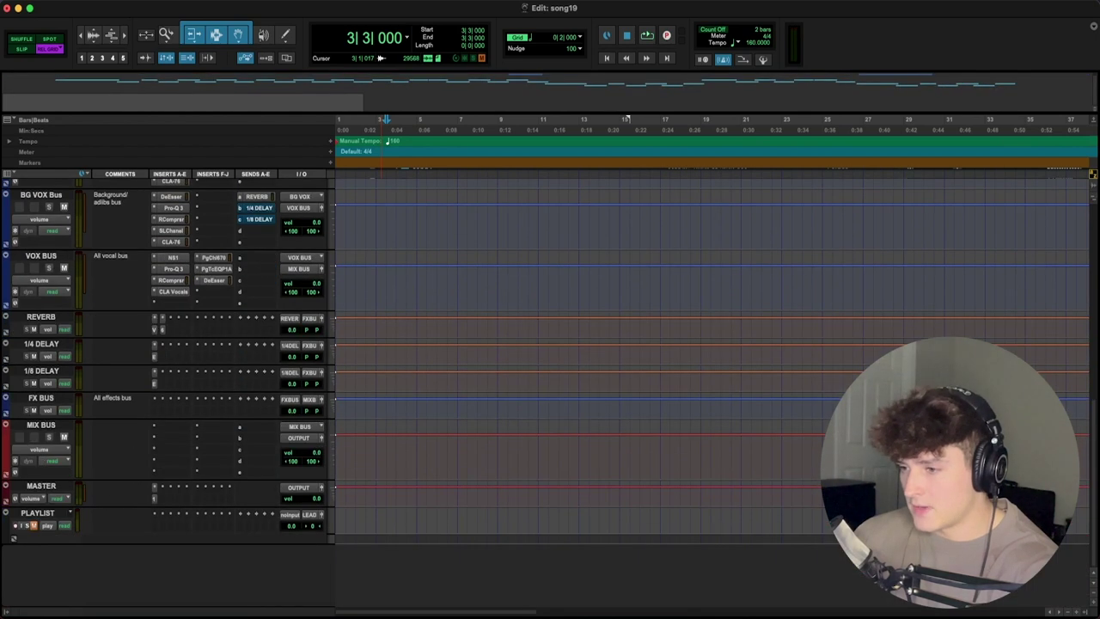
{"action": "left_click", "coordinate": [156, 494]}
{"action": "left_click", "coordinate": [154, 503]}
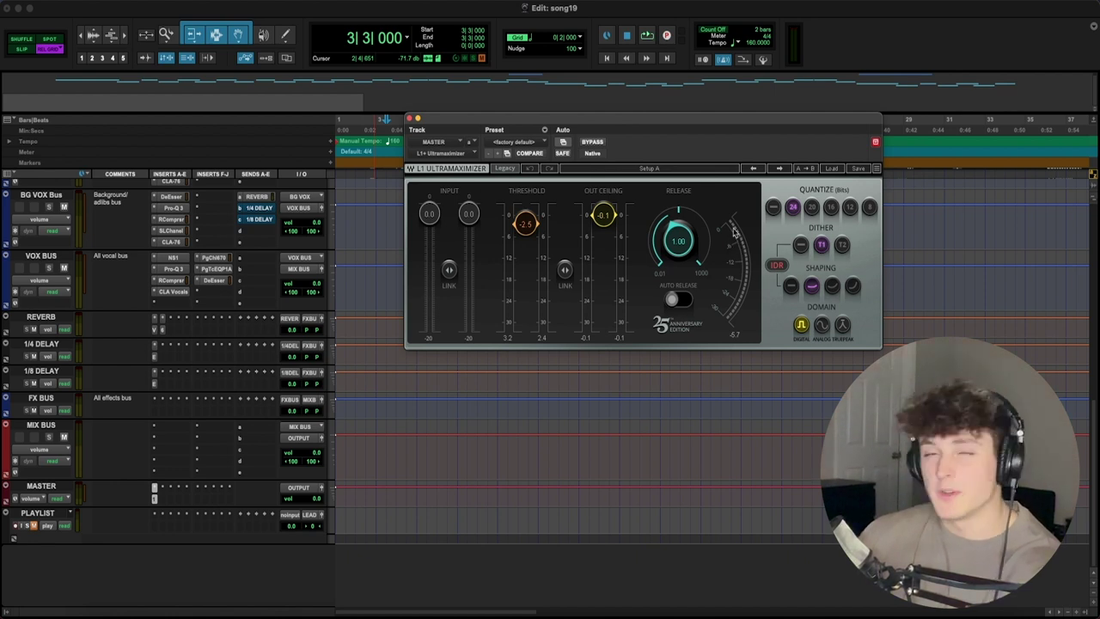
{"action": "key", "text": "super+w"}
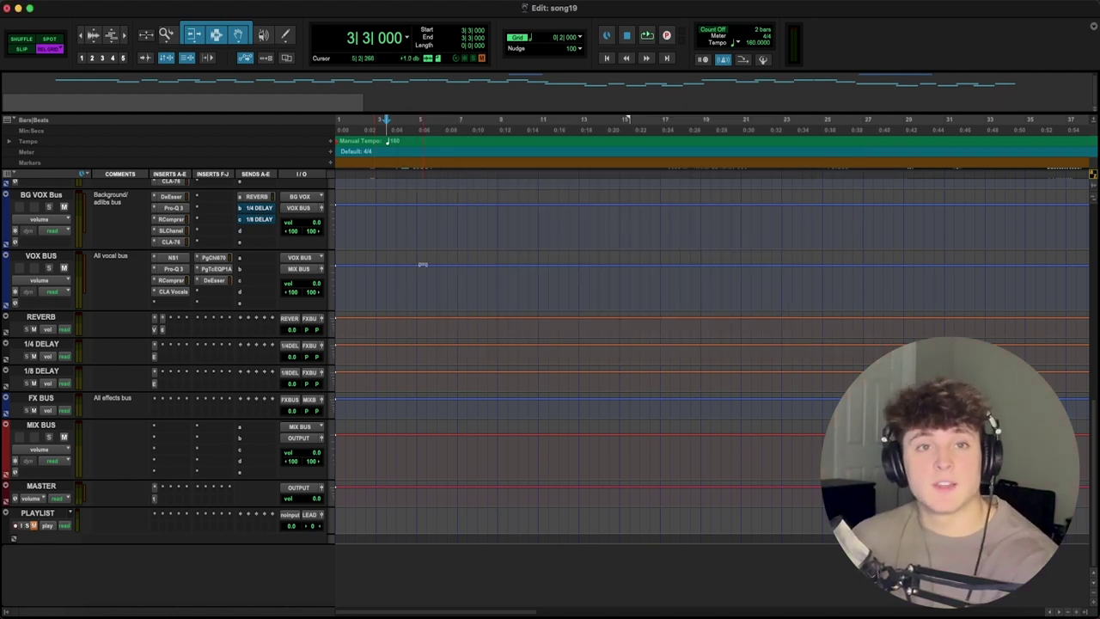
{"action": "scroll", "coordinate": [498, 338], "scroll_direction": "up", "scroll_amount": 5}
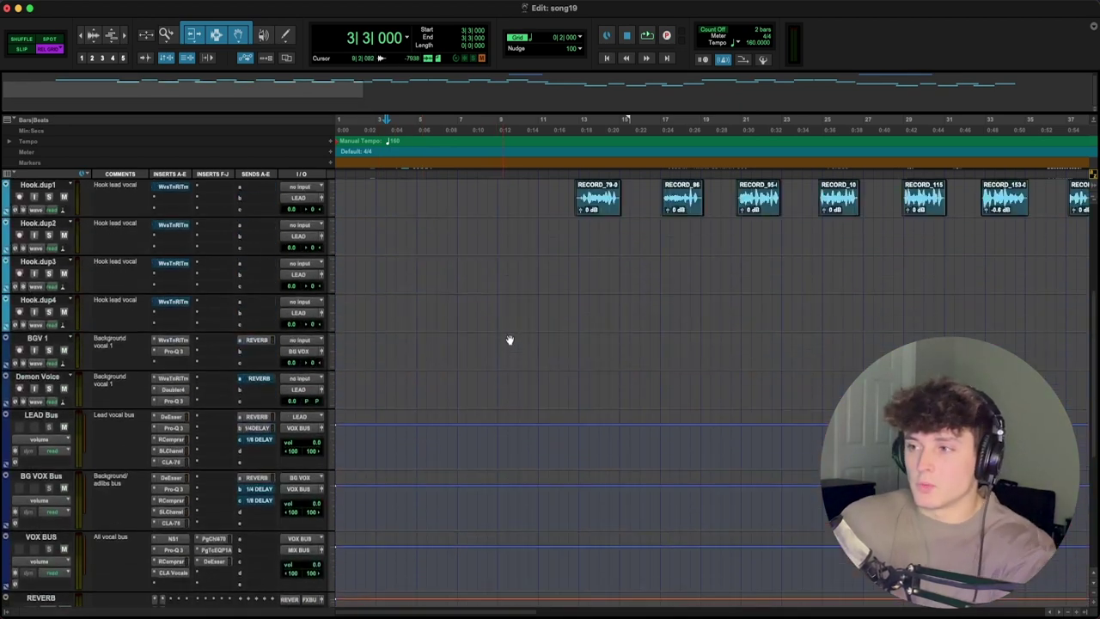
{"action": "scroll", "coordinate": [515, 337], "scroll_direction": "up", "scroll_amount": 5}
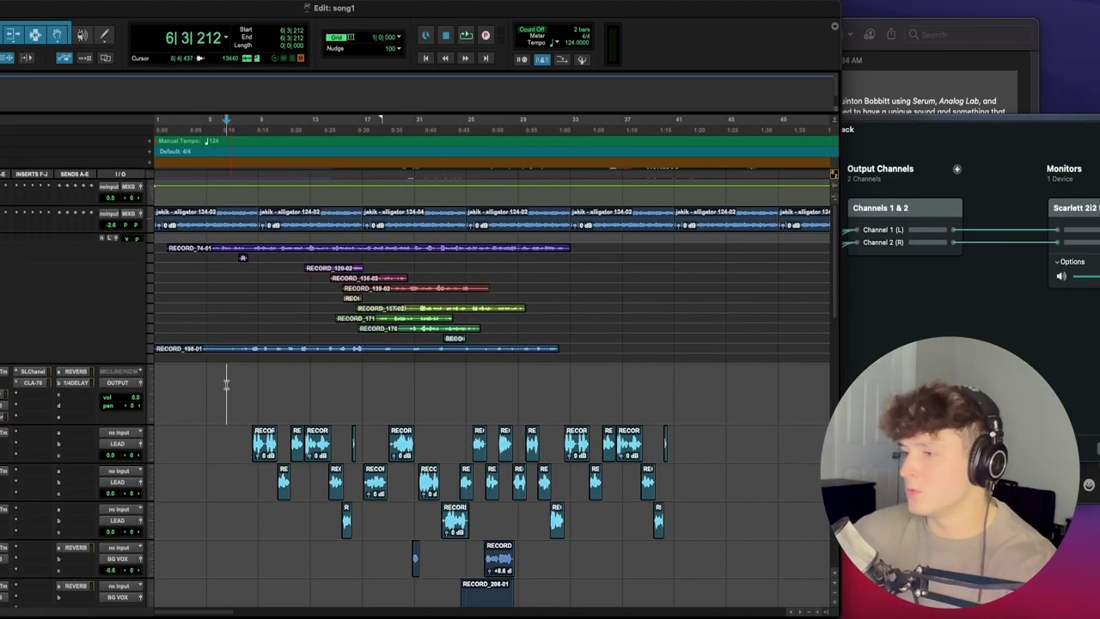
- In the song1 session, play back the beat and vocals from bar 7, beat 3, just before the RECORD_77-02 clip
{"action": "scroll", "coordinate": [226, 378], "scroll_direction": "down", "scroll_amount": 1}
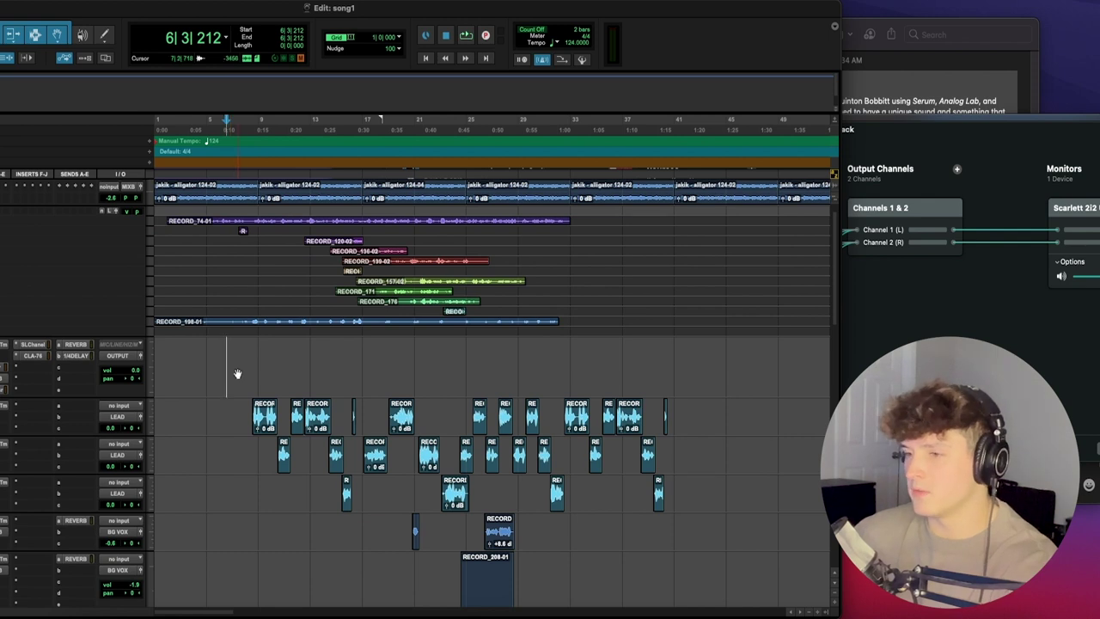
{"action": "scroll", "coordinate": [230, 362], "scroll_direction": "down", "scroll_amount": 1}
{"action": "left_click", "coordinate": [240, 337]}
{"action": "scroll", "coordinate": [241, 335], "scroll_direction": "up", "scroll_amount": 2}
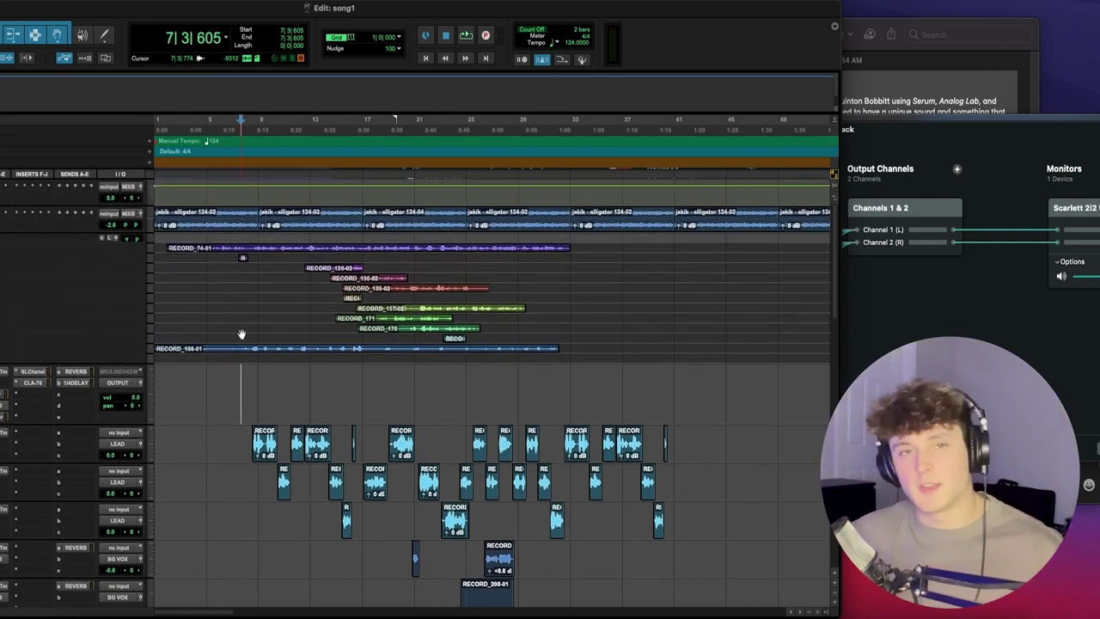
{"action": "key", "text": "super+bracketright"}
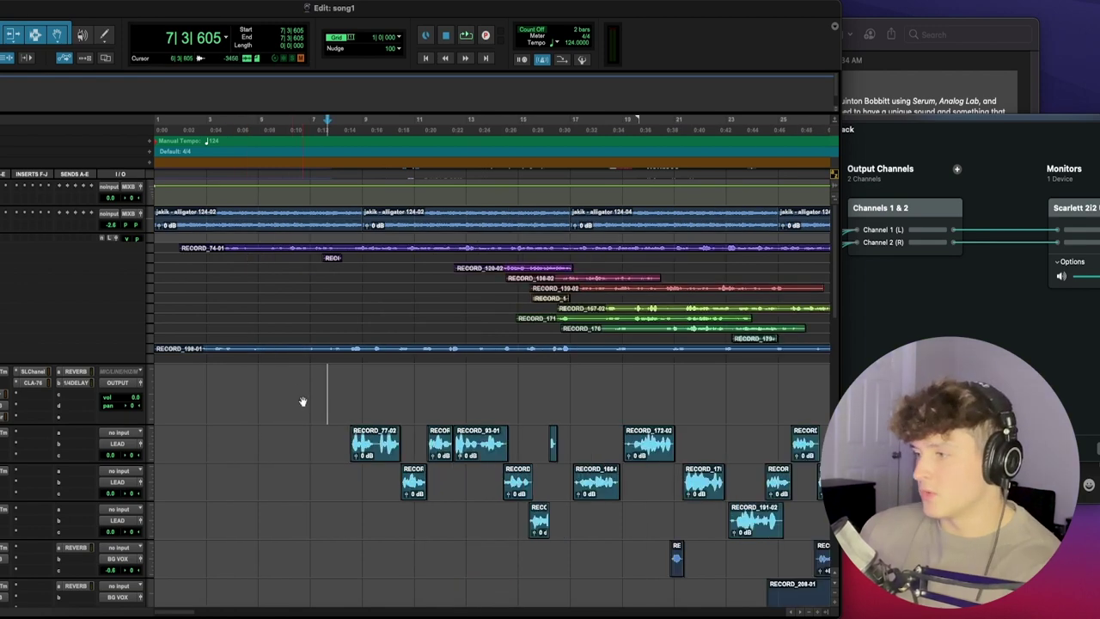
{"action": "key", "text": "space"}
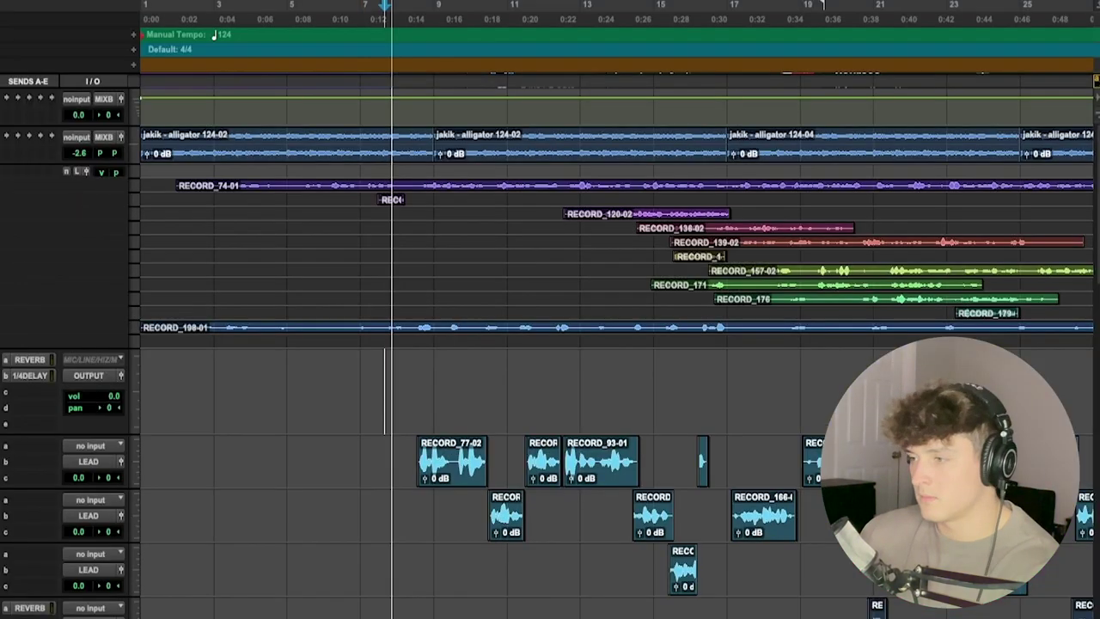